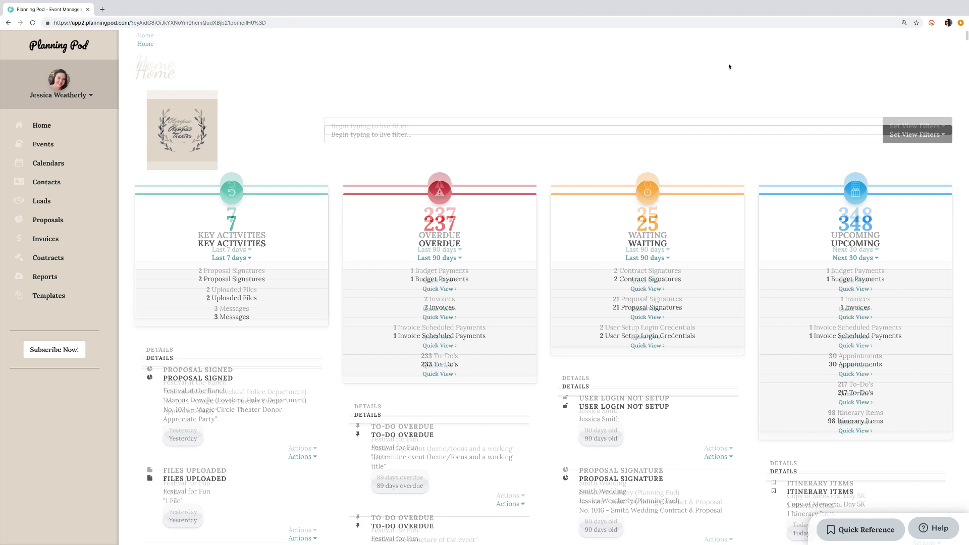
pyautogui.scroll(-2, 730, 68)
pyautogui.scroll(-1, 729, 67)
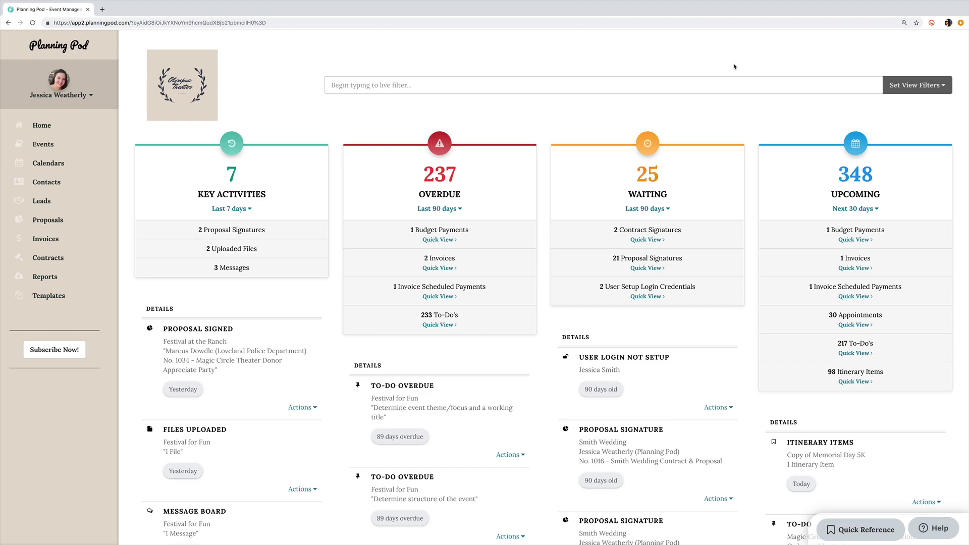
# Filter the Overdue card to invoice scheduled payments and show the Smith Wedding invoice's actions.
pyautogui.click(931, 86)
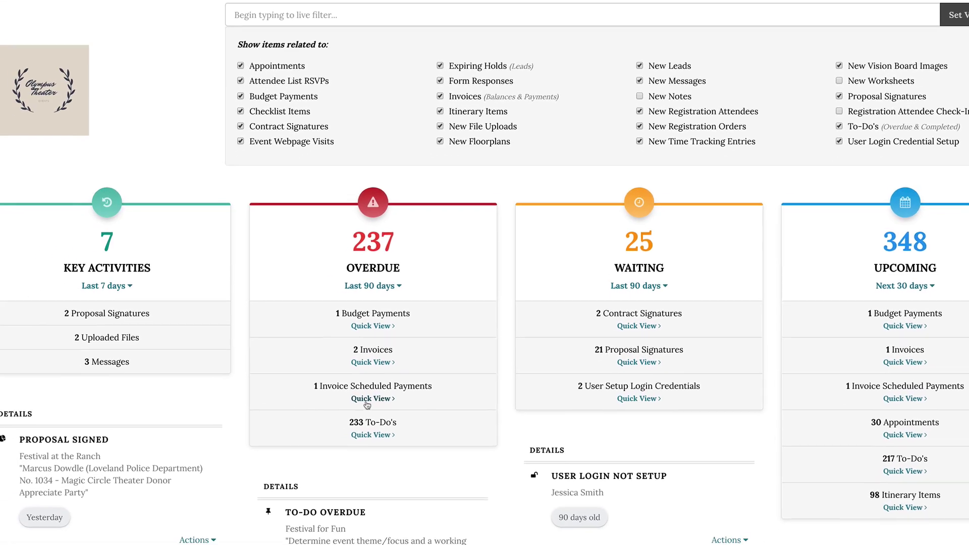
pyautogui.click(386, 397)
pyautogui.scroll(-1, 455, 390)
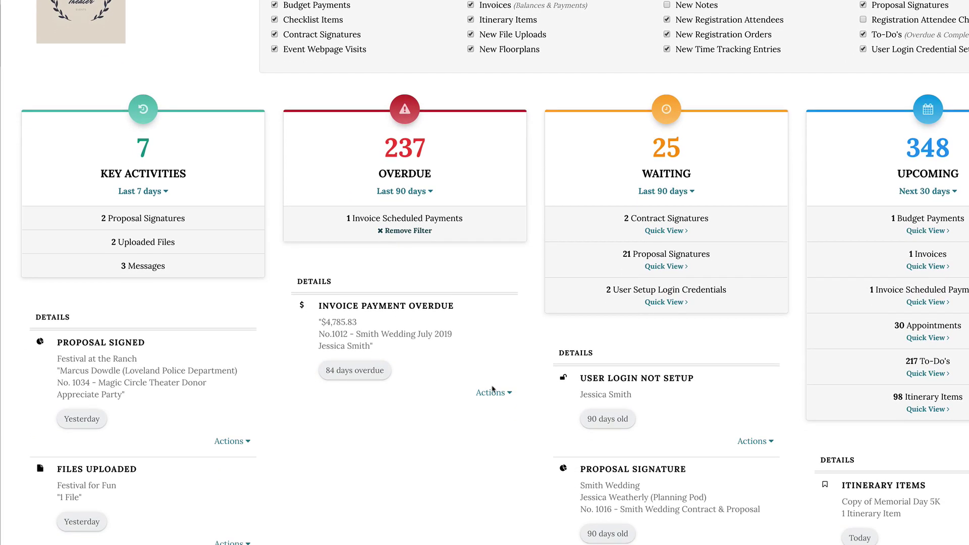
pyautogui.click(504, 394)
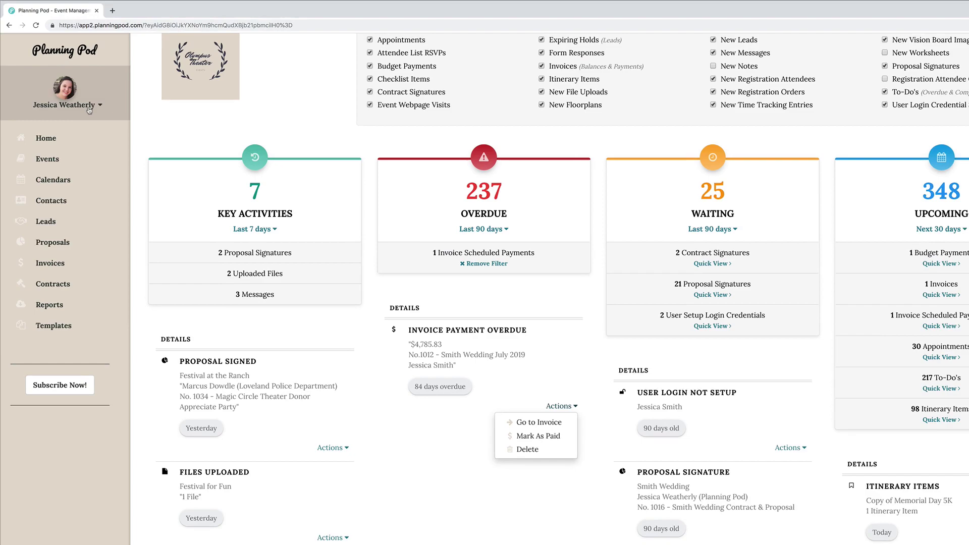
# Go to Account Settings and page through the Zapier connectable-apps grid under Data Sharing.
pyautogui.click(122, 151)
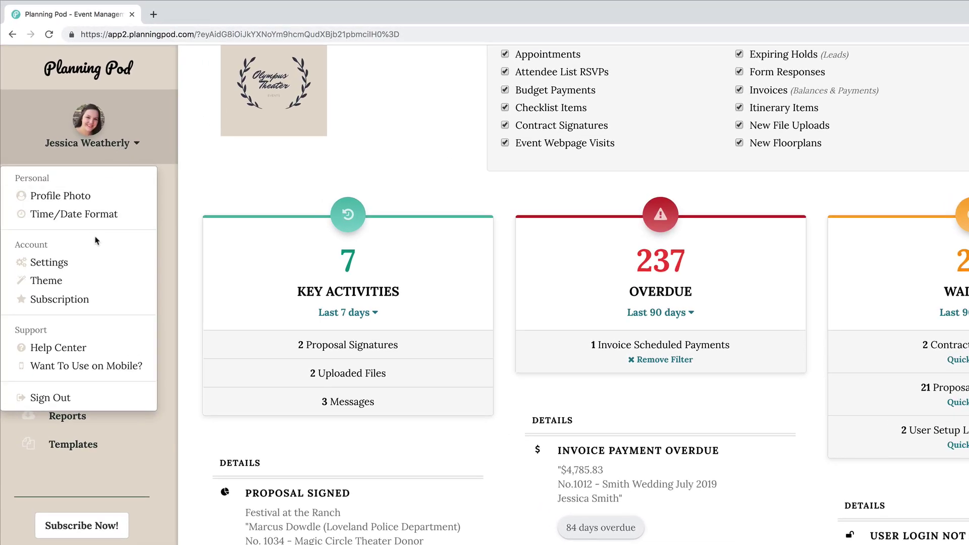
pyautogui.click(88, 263)
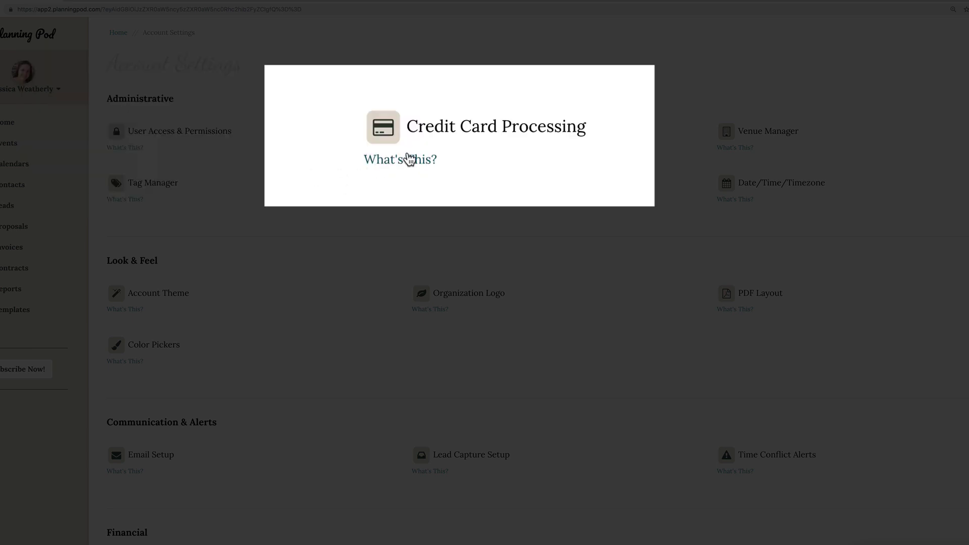
pyautogui.scroll(-2, 341, 324)
pyautogui.scroll(-1, 341, 323)
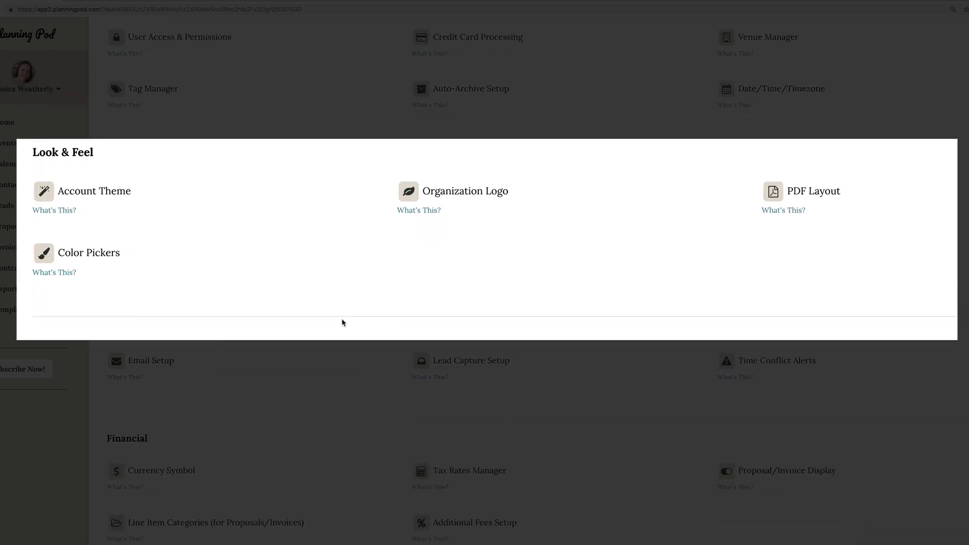
pyautogui.scroll(-1, 342, 323)
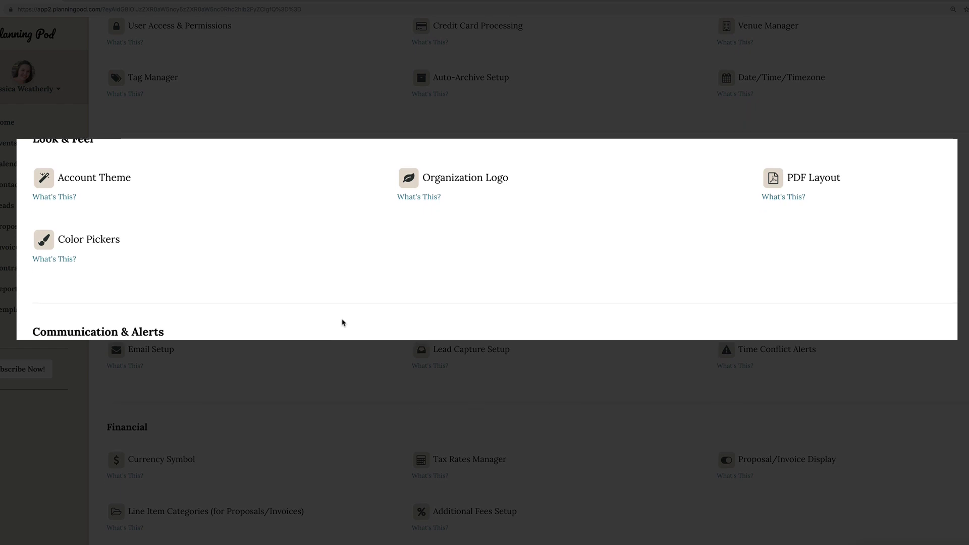
pyautogui.scroll(-1, 342, 323)
pyautogui.scroll(-1, 341, 322)
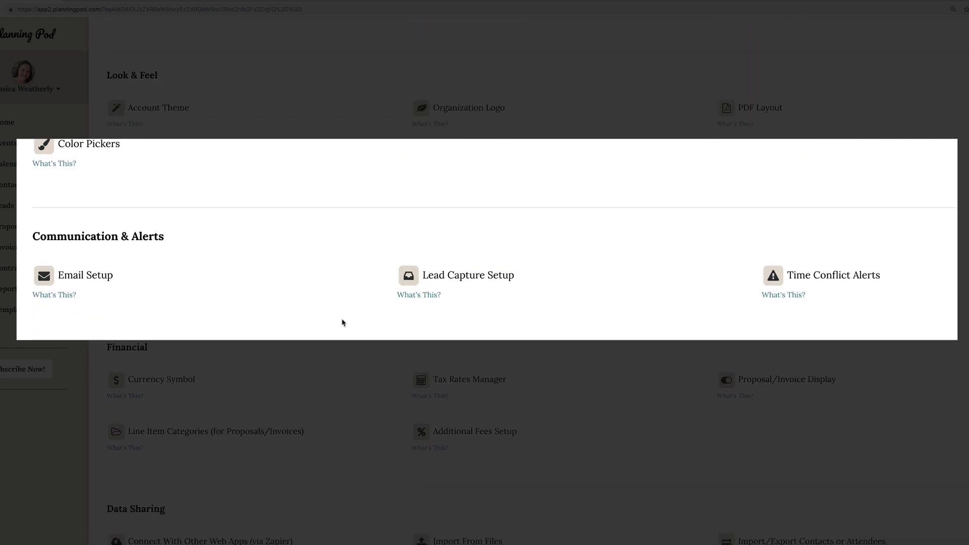
pyautogui.scroll(-1, 342, 322)
pyautogui.scroll(-1, 342, 323)
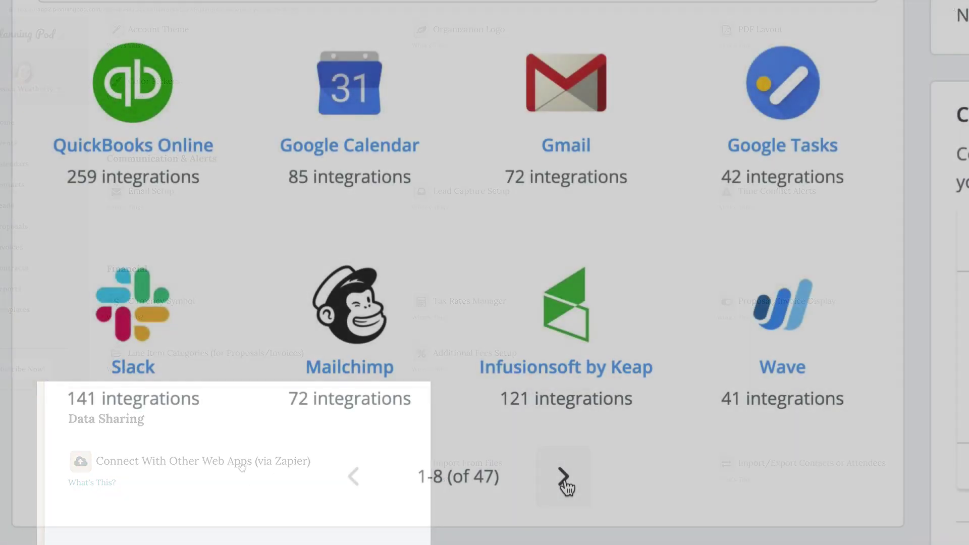
pyautogui.click(563, 480)
pyautogui.click(565, 482)
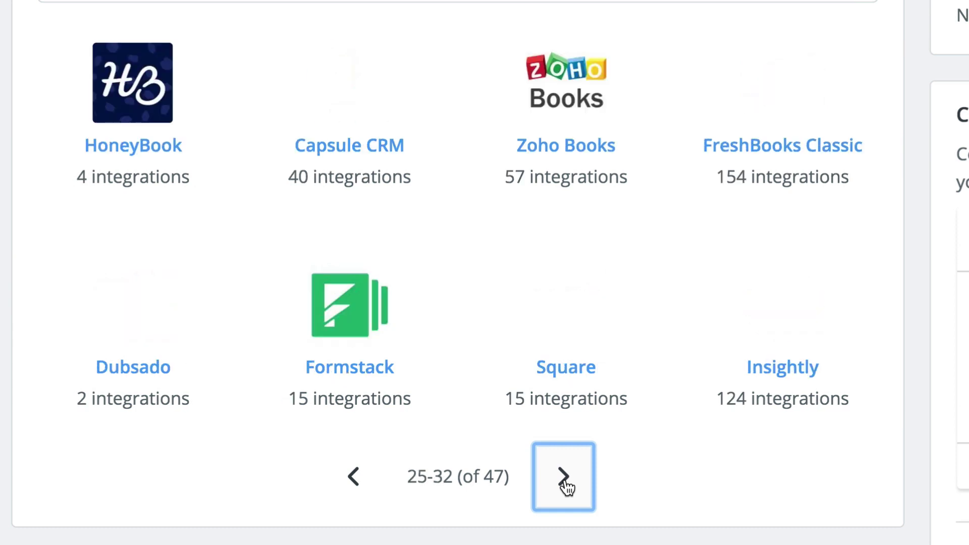
pyautogui.click(564, 482)
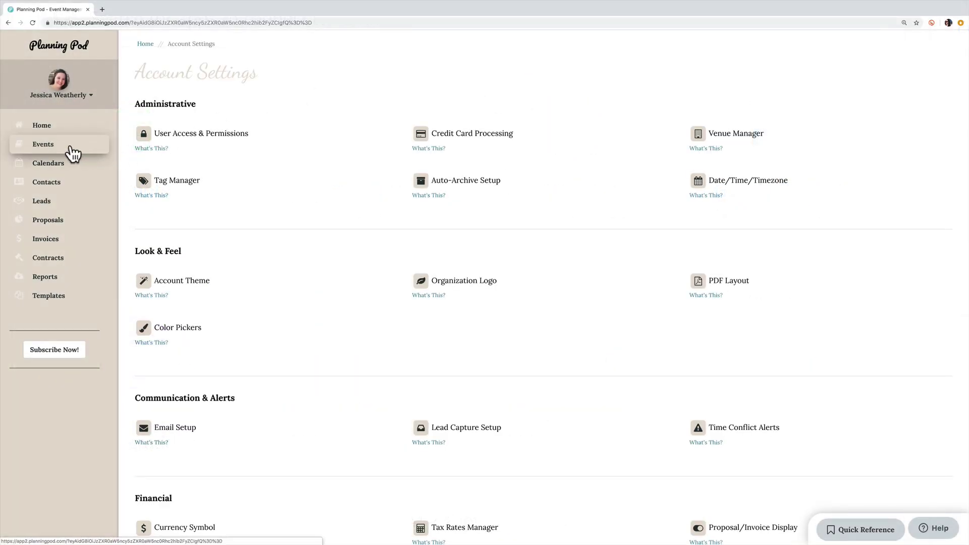
# Start a new blank event from the Events list with event type Concert.
pyautogui.click(73, 155)
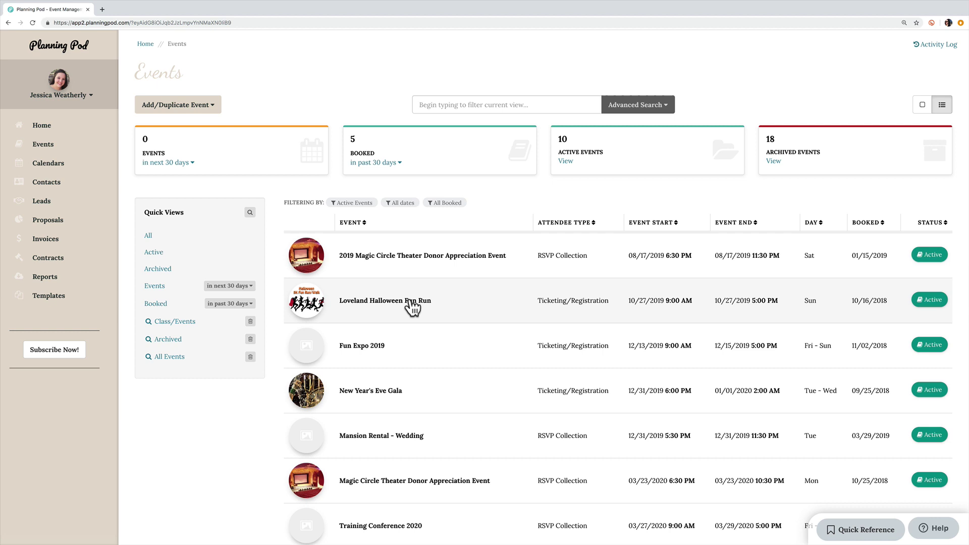
pyautogui.click(180, 106)
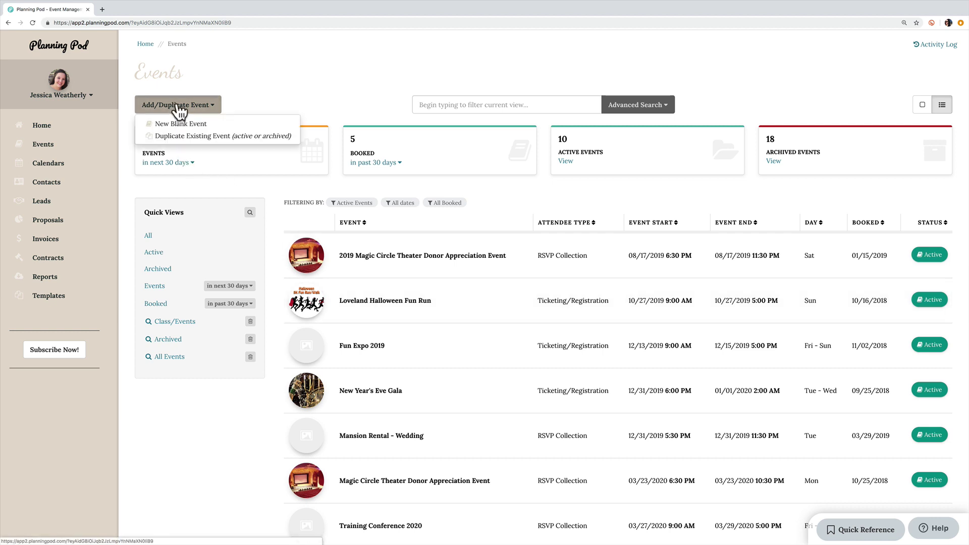
pyautogui.click(188, 128)
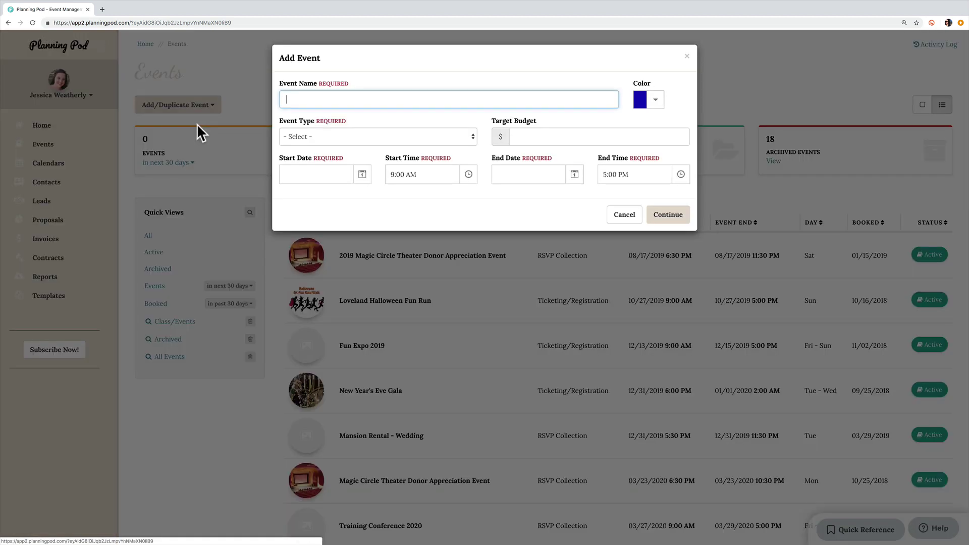
pyautogui.write('Summer Conc')
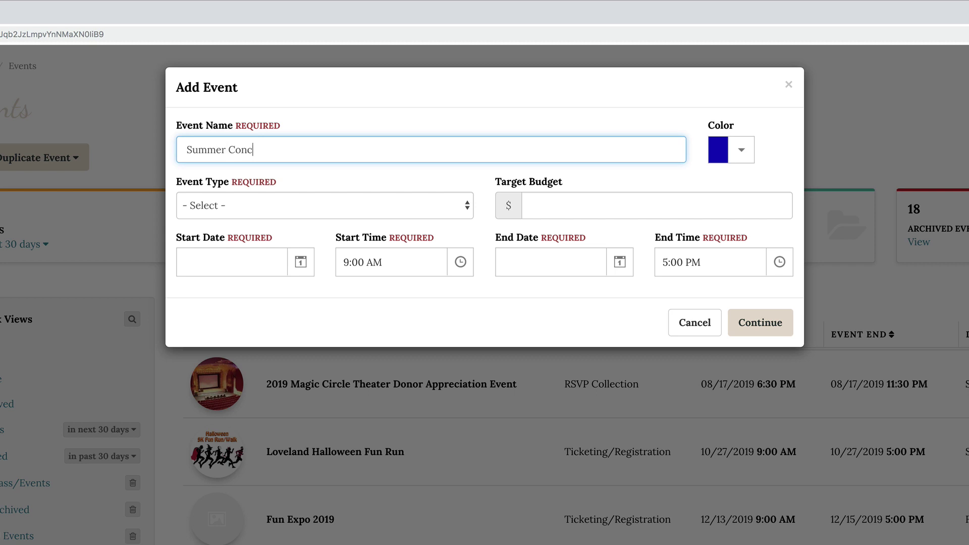
pyautogui.write('ert on the Quad')
pyautogui.click(298, 217)
pyautogui.click(288, 259)
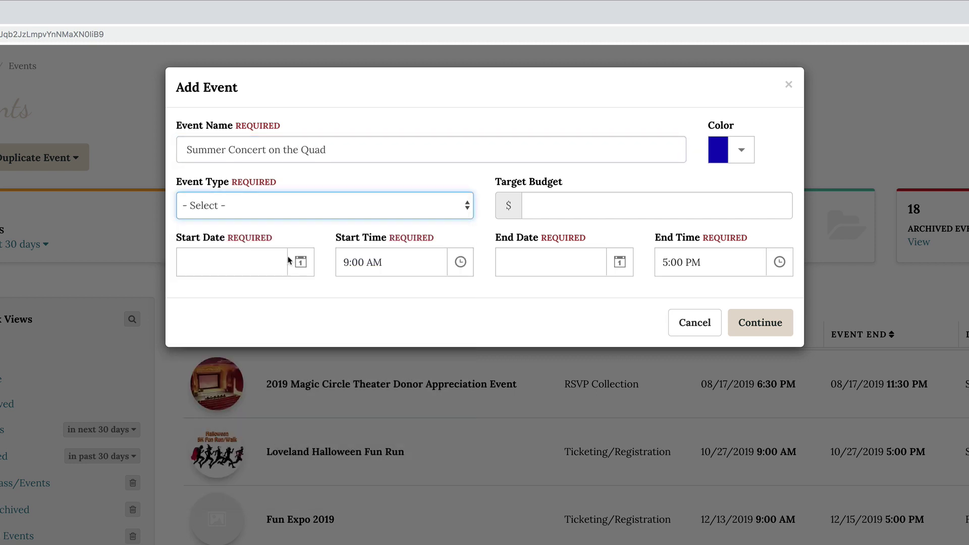
# Set both the start and end dates to May 31, 2019.
pyautogui.click(433, 295)
pyautogui.click(389, 489)
pyautogui.click(621, 263)
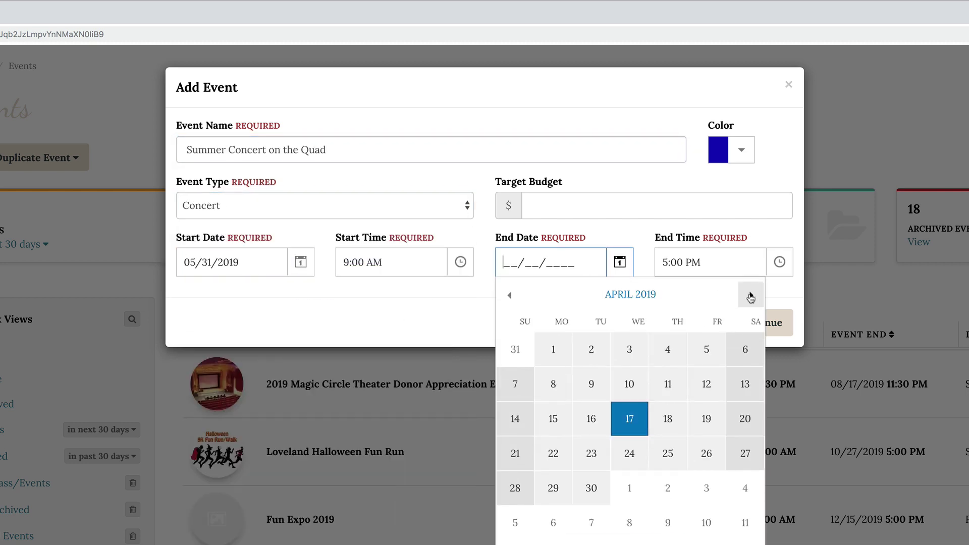
pyautogui.click(751, 296)
pyautogui.click(707, 489)
pyautogui.click(760, 323)
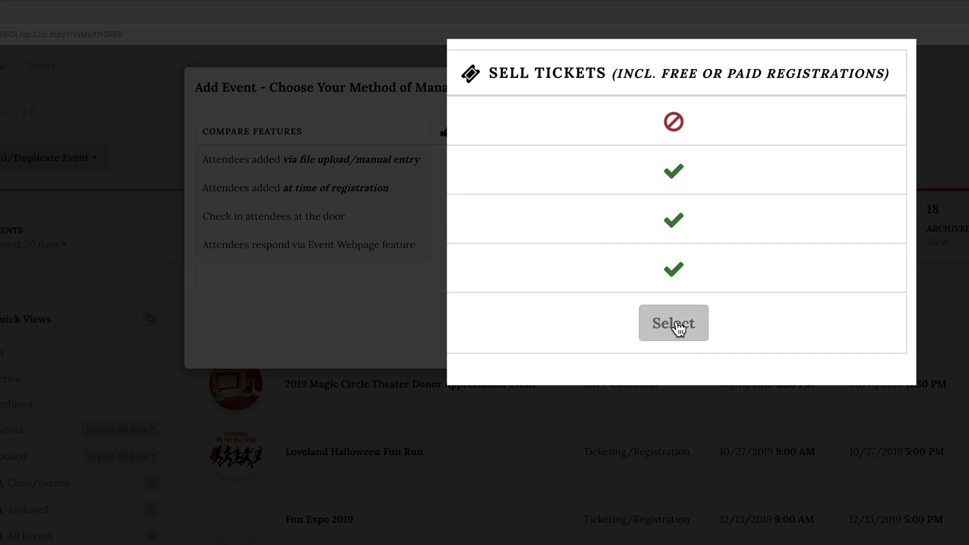
# Choose Sell Tickets for attendee management, add a description and save the event.
pyautogui.click(674, 326)
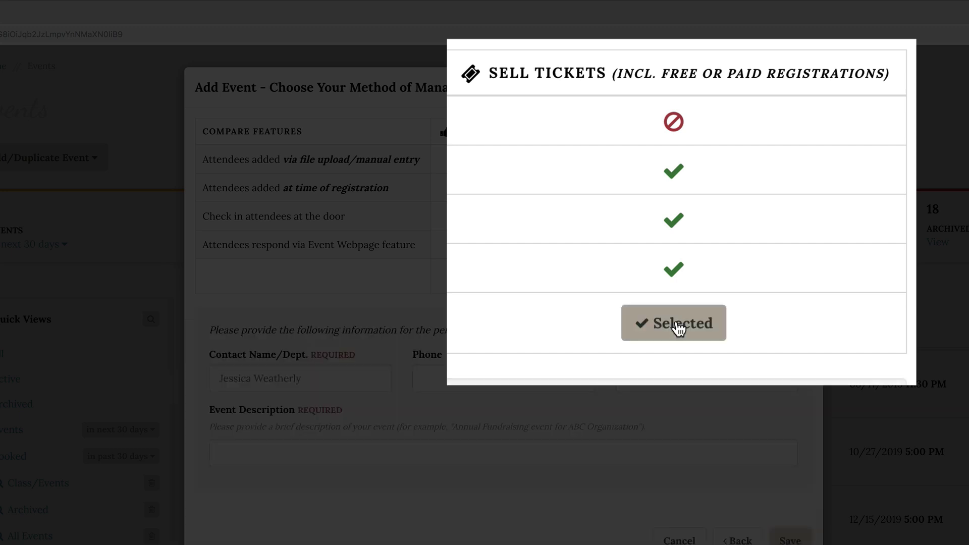
pyautogui.click(410, 452)
pyautogui.write('Concert at the ')
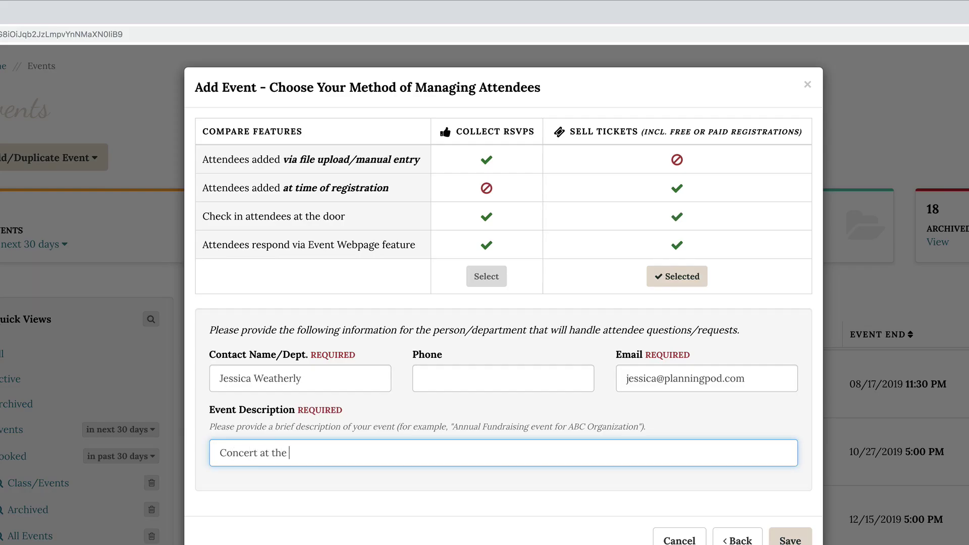
pyautogui.write('College')
pyautogui.click(790, 539)
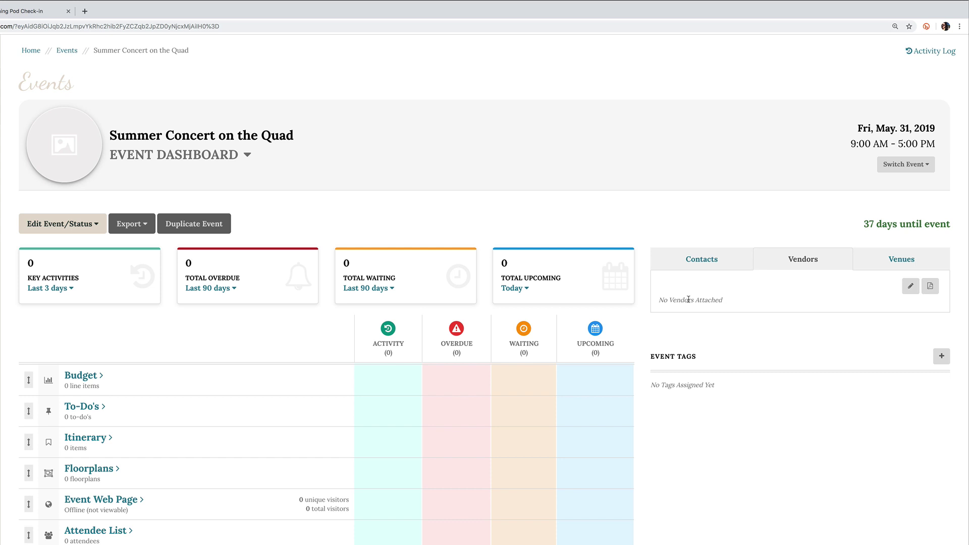
pyautogui.scroll(-2, 688, 300)
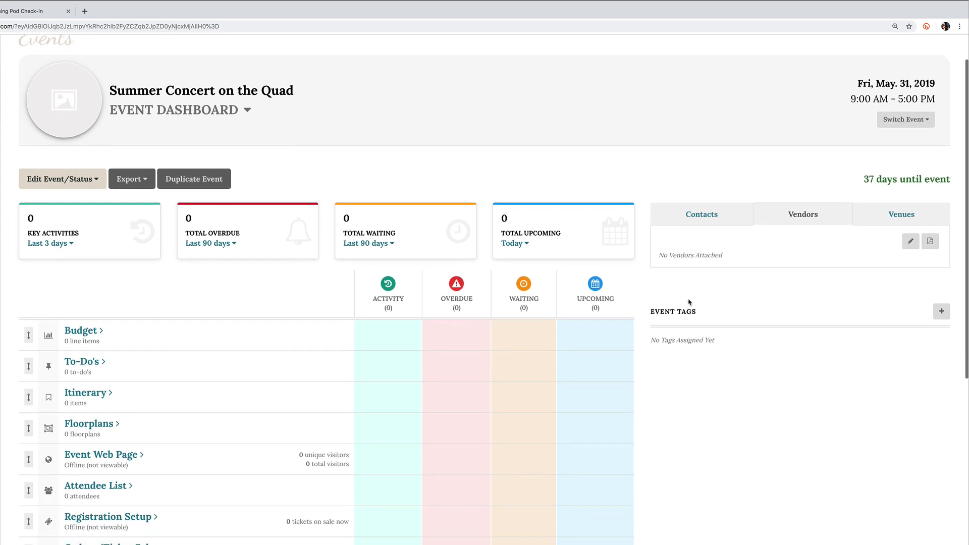
# Add the police department contact to the event's Vendor List and return to the dashboard.
pyautogui.click(701, 215)
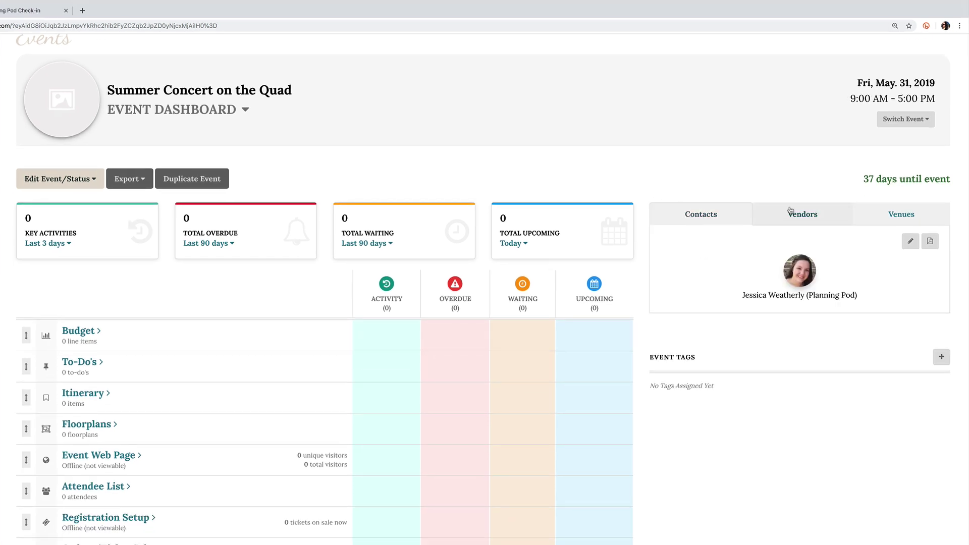
pyautogui.click(795, 216)
pyautogui.click(911, 241)
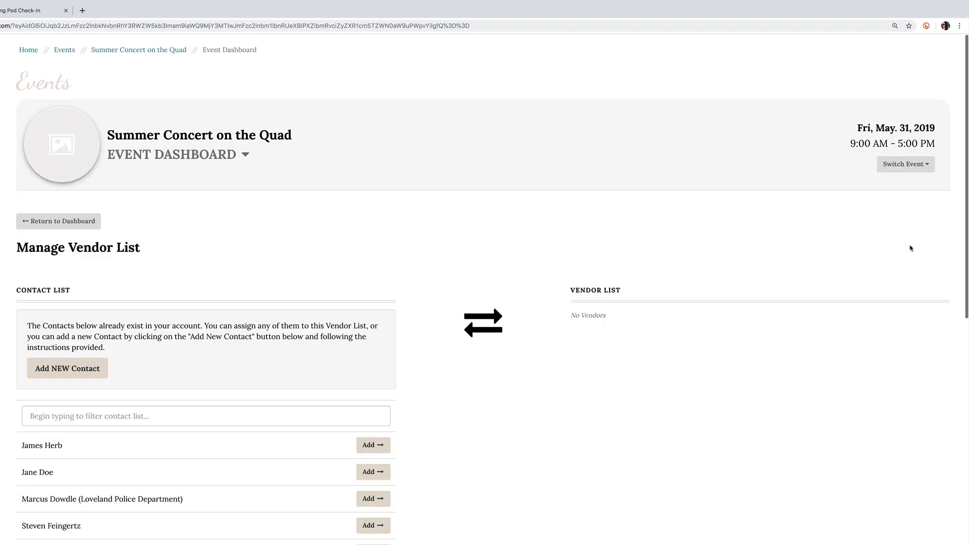
pyautogui.scroll(-3, 911, 250)
pyautogui.click(381, 386)
pyautogui.scroll(3, 753, 329)
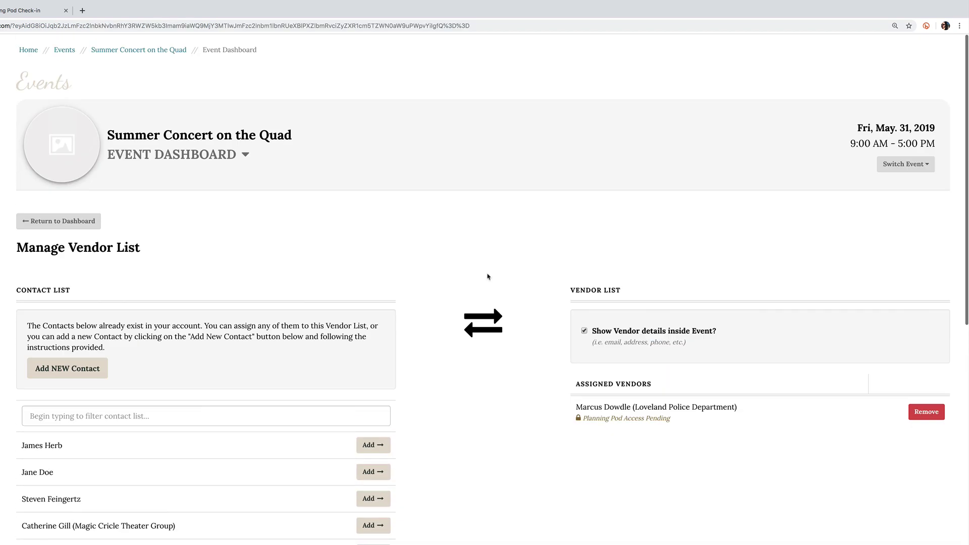
pyautogui.click(84, 225)
# Add Montrose Pavilion as the venue with the Ballroom floorplan template and save.
pyautogui.click(902, 259)
pyautogui.click(910, 286)
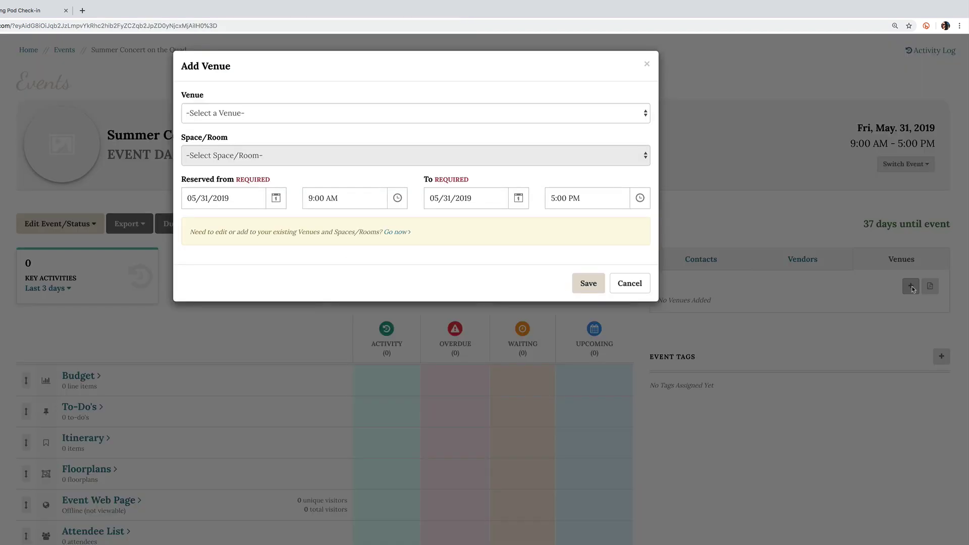
pyautogui.click(262, 114)
pyautogui.click(270, 133)
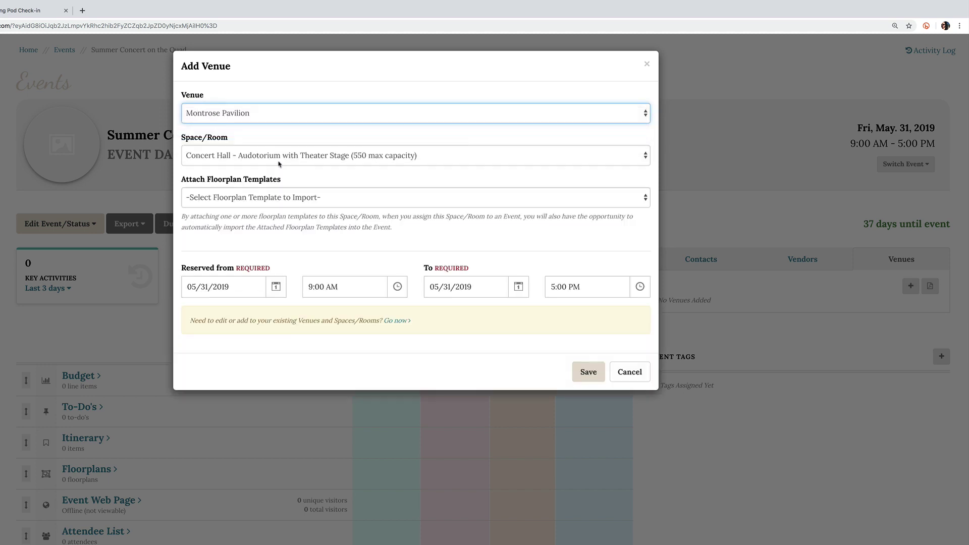
pyautogui.click(310, 199)
pyautogui.click(364, 209)
pyautogui.click(581, 373)
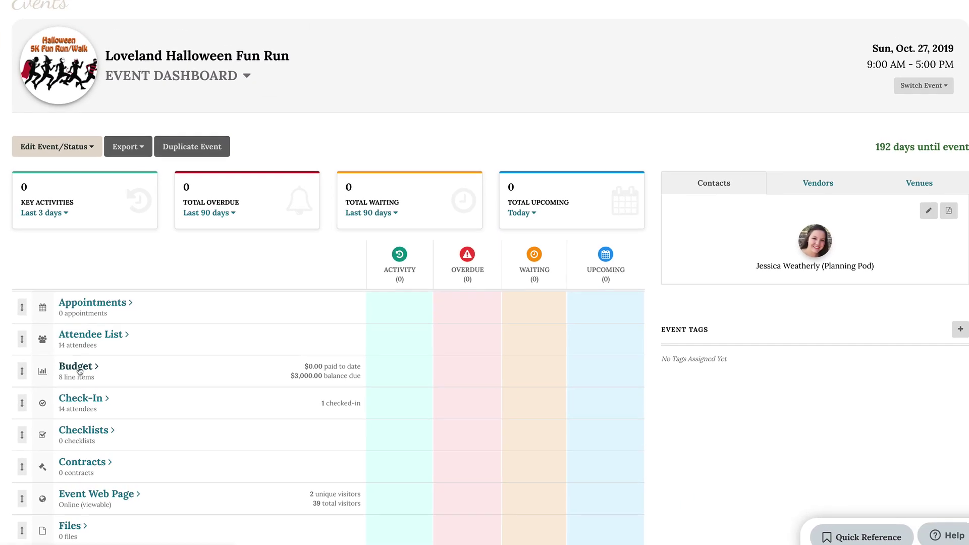
# Add a Cocktail Reception line item under Food & Beverage budgeted at 20.00 per Cocktail Reception Guest.
pyautogui.click(77, 367)
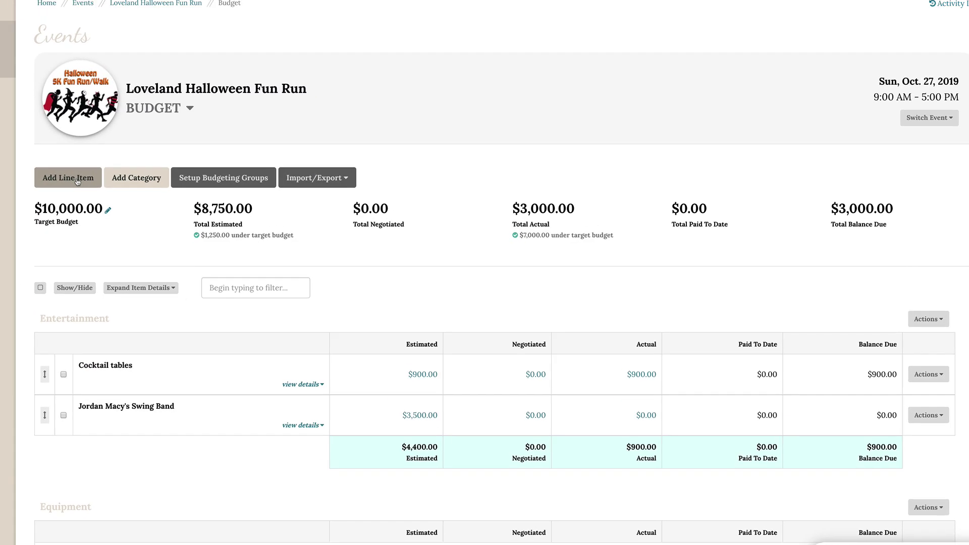
pyautogui.click(44, 153)
pyautogui.write('Cockt')
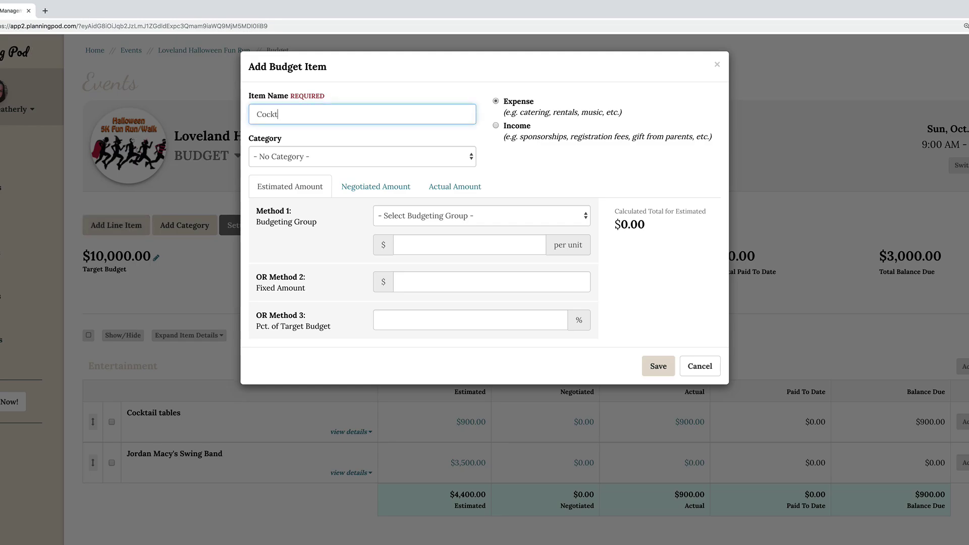
pyautogui.write('ail Reception')
pyautogui.click(335, 157)
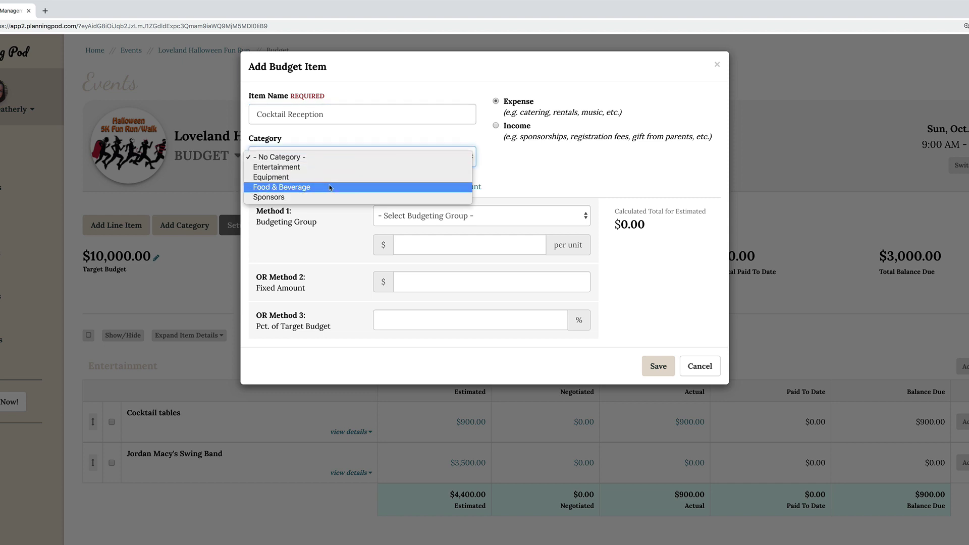
pyautogui.click(282, 186)
pyautogui.click(481, 216)
pyautogui.click(440, 225)
pyautogui.write('20.')
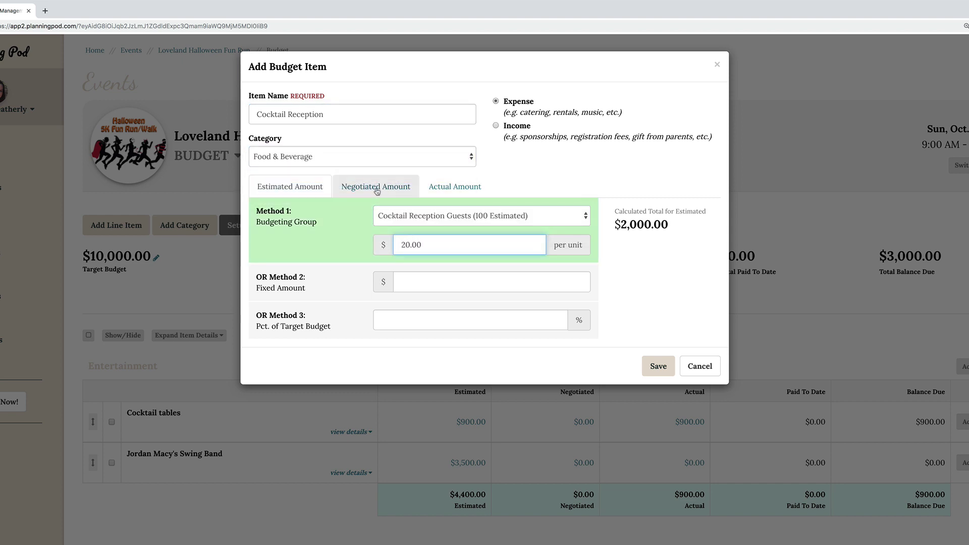
# Set the actual cost to 21.50 per Cocktail Reception Guest and save the item.
pyautogui.click(376, 187)
pyautogui.click(455, 186)
pyautogui.click(447, 215)
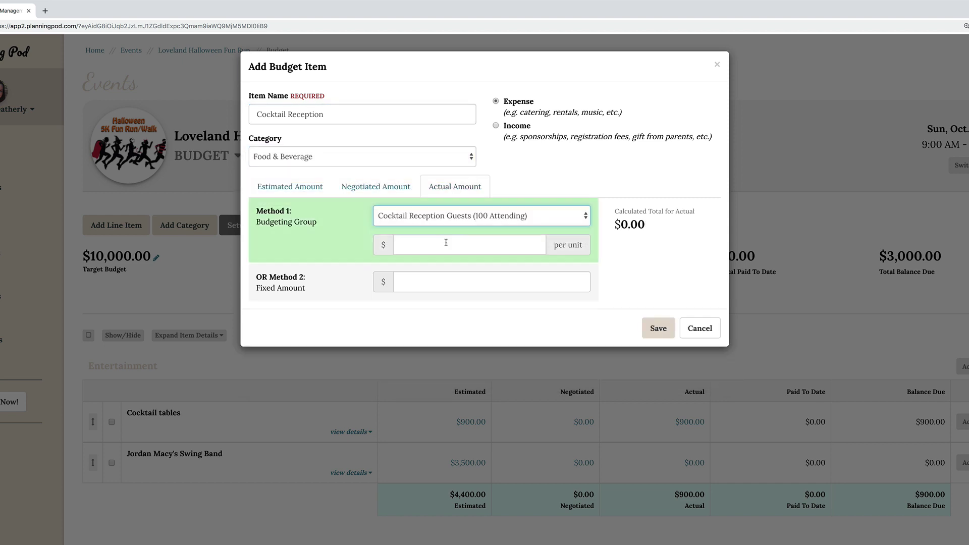
pyautogui.click(448, 245)
pyautogui.write('21.50')
pyautogui.click(659, 329)
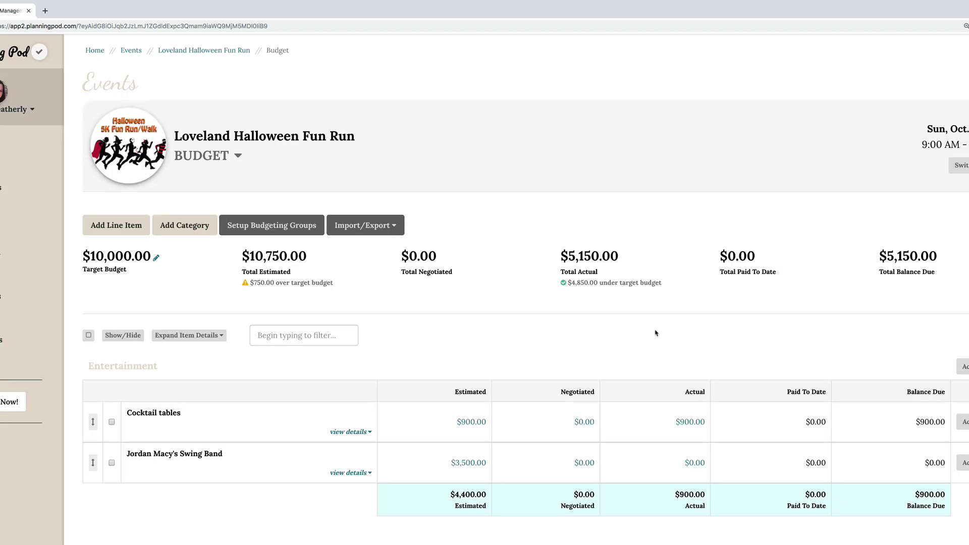
# Expand the Jordan Macy's Swing Band item details, then go to the event's To-Do's.
pyautogui.click(350, 474)
pyautogui.scroll(-5, 354, 475)
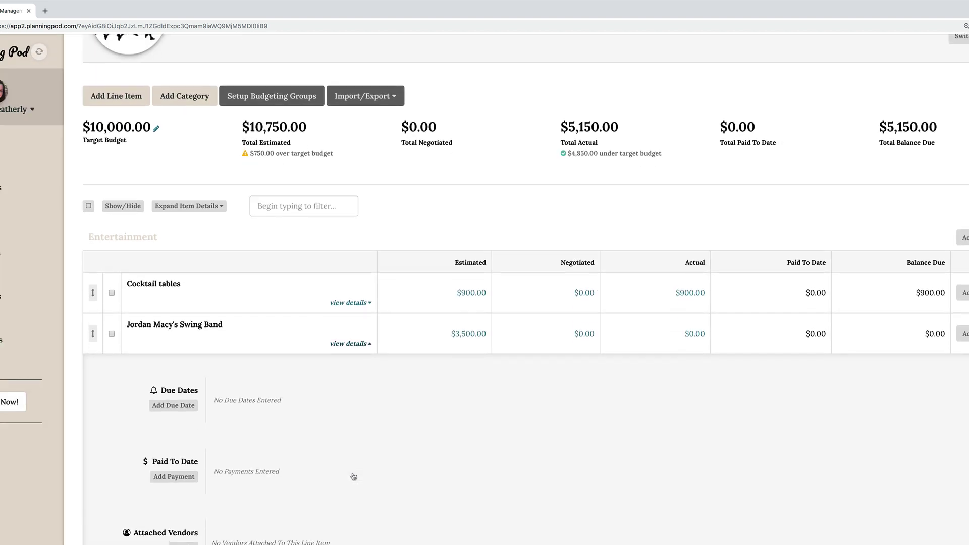
pyautogui.scroll(-2, 282, 346)
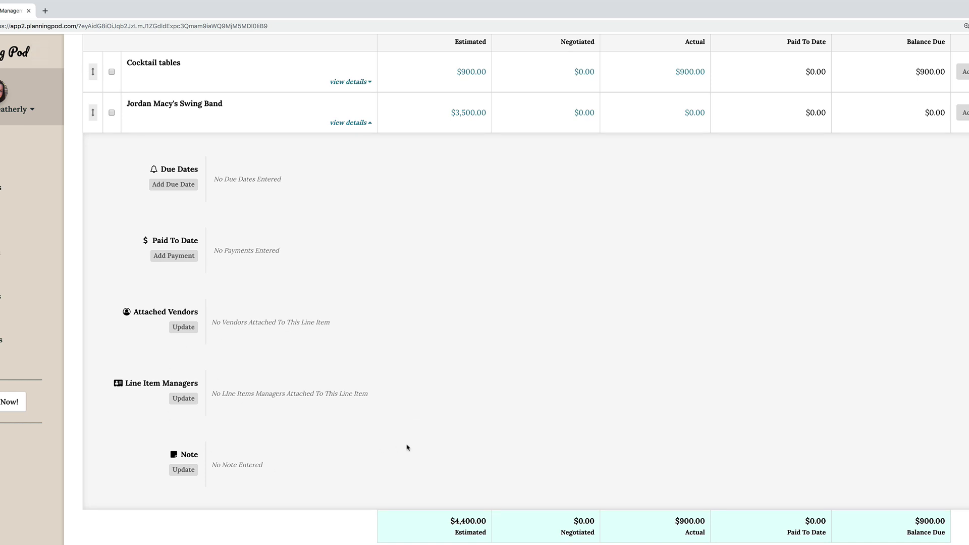
pyautogui.scroll(2, 414, 443)
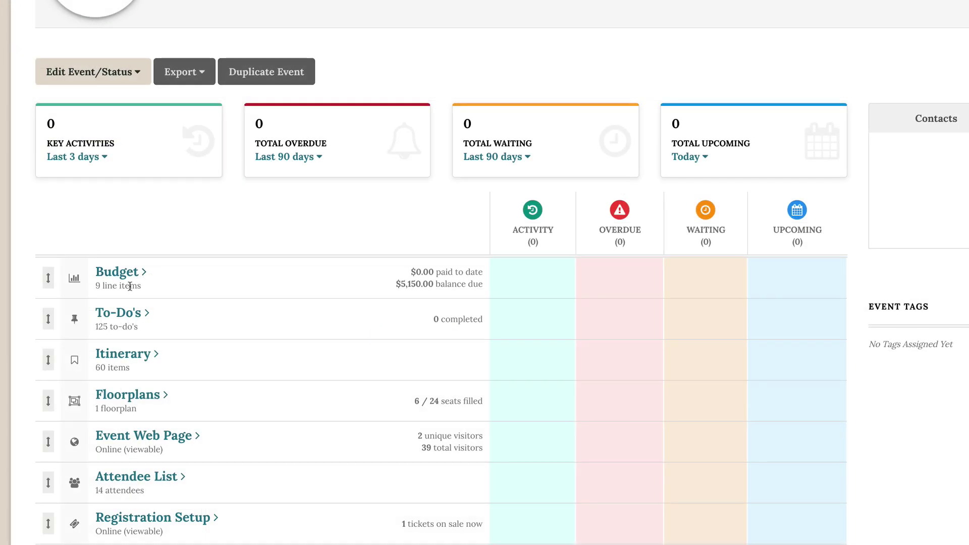
pyautogui.click(131, 319)
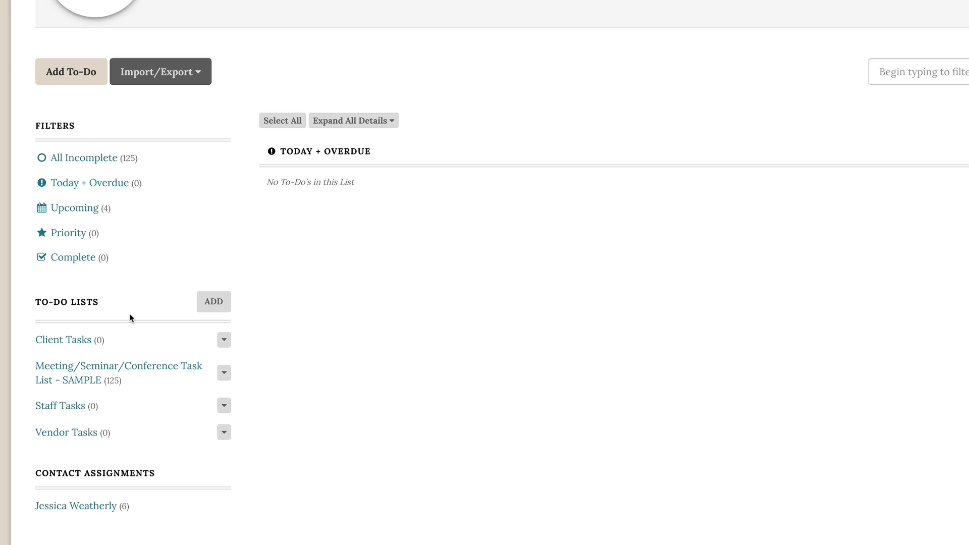
# Add a 'Check with City for security' to-do in the SAMPLE conference task list with a contact assigned.
pyautogui.click(97, 162)
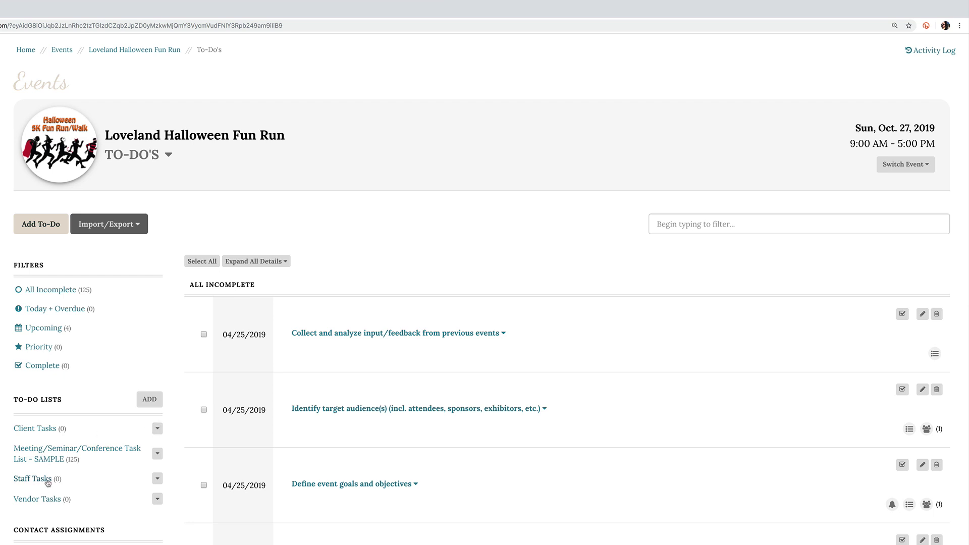
pyautogui.click(42, 228)
pyautogui.write('Check with')
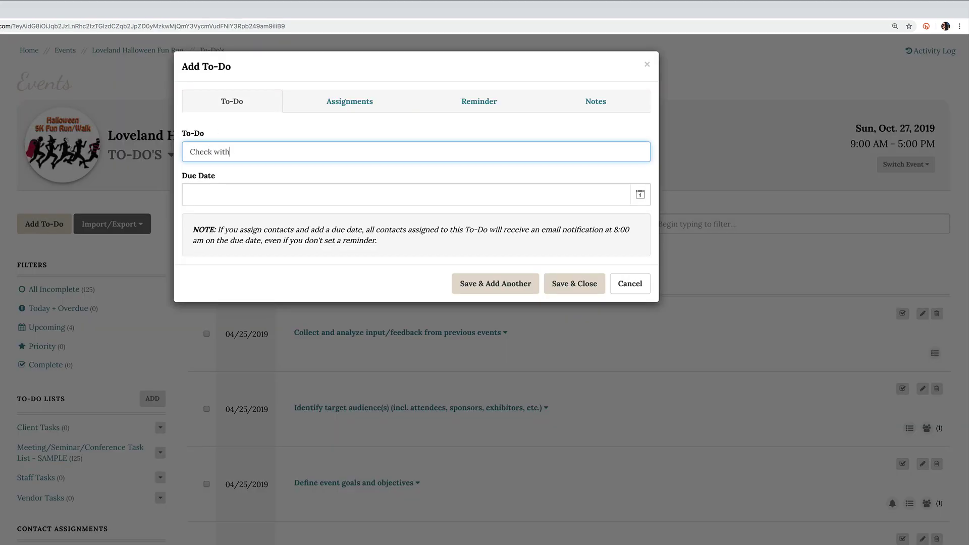
pyautogui.write(' City for security')
pyautogui.press('Tab')
pyautogui.click(347, 106)
pyautogui.click(319, 155)
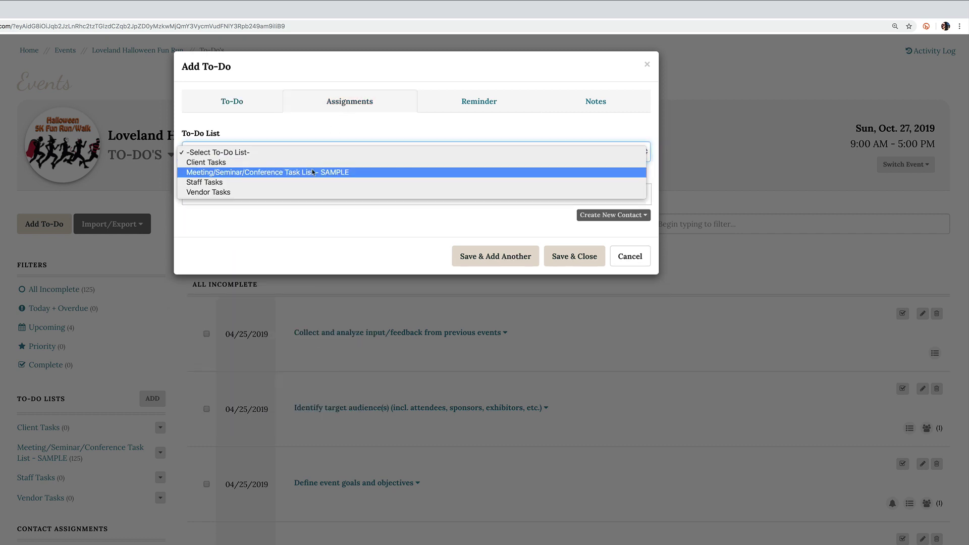
pyautogui.click(313, 173)
pyautogui.click(286, 195)
# Set an email reminder for 04/25/2019 at 7:30 AM and save the to-do.
pyautogui.click(257, 217)
pyautogui.click(476, 102)
pyautogui.click(310, 306)
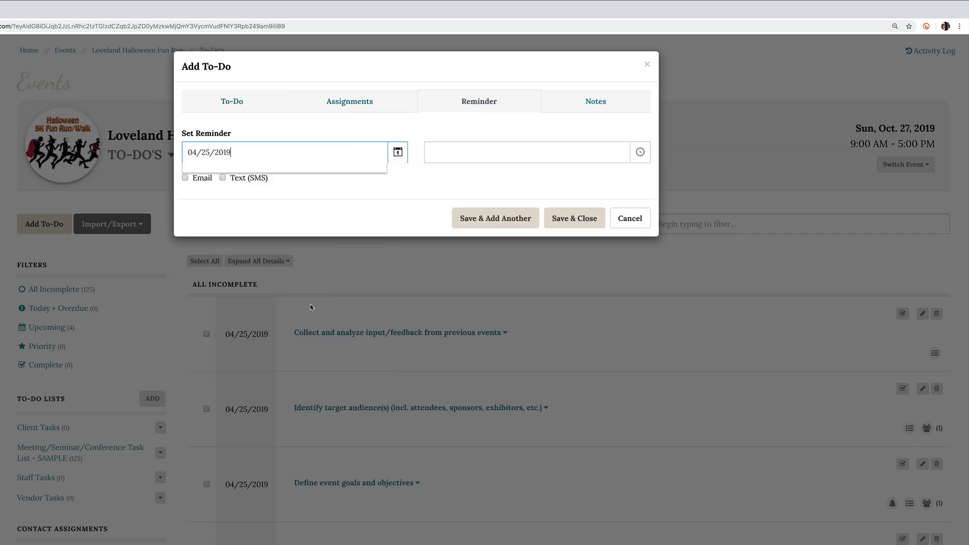
pyautogui.click(522, 153)
pyautogui.scroll(-5, 480, 227)
pyautogui.click(477, 221)
pyautogui.click(186, 178)
pyautogui.click(570, 224)
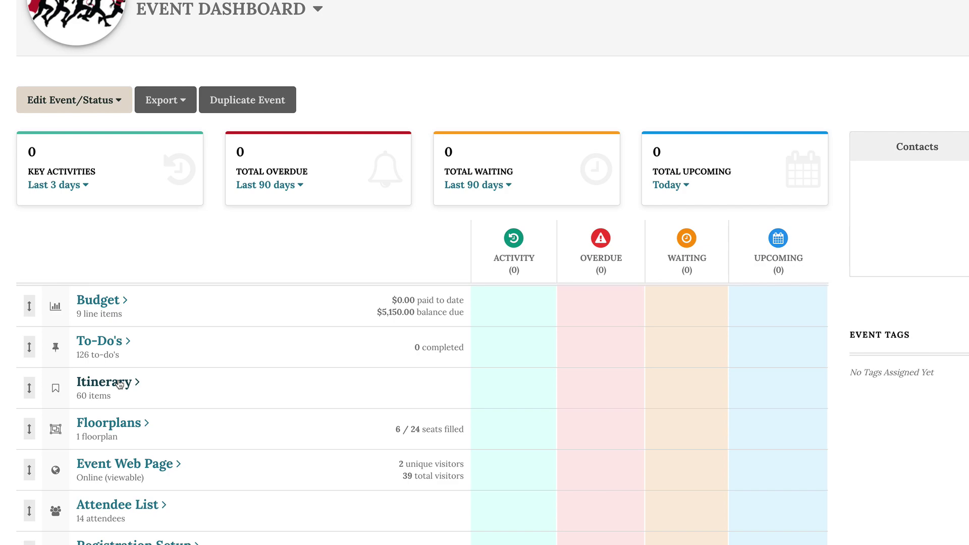
# Add an itinerary item 'Cleanup from closing ceremonies' with crew-check details starting at 1:00 PM.
pyautogui.click(104, 382)
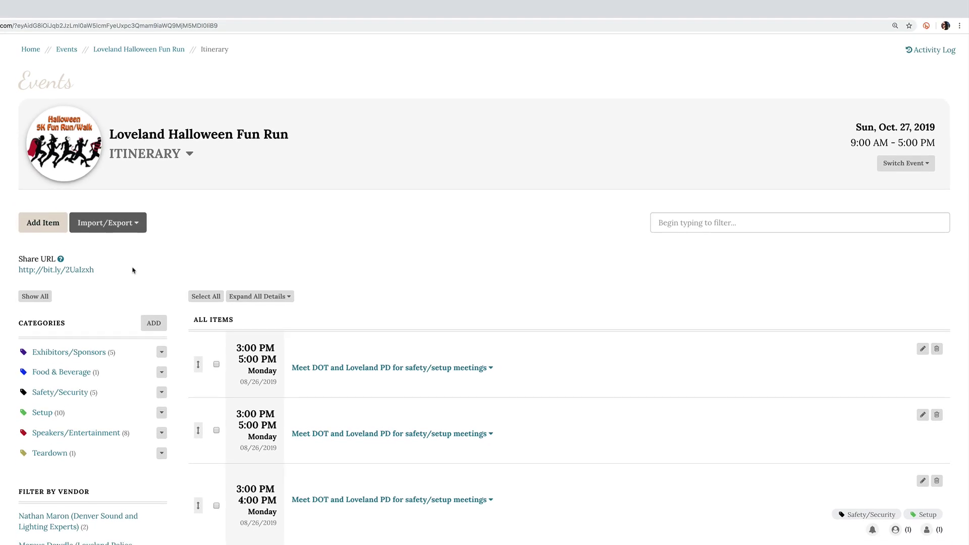
pyautogui.scroll(-2, 133, 270)
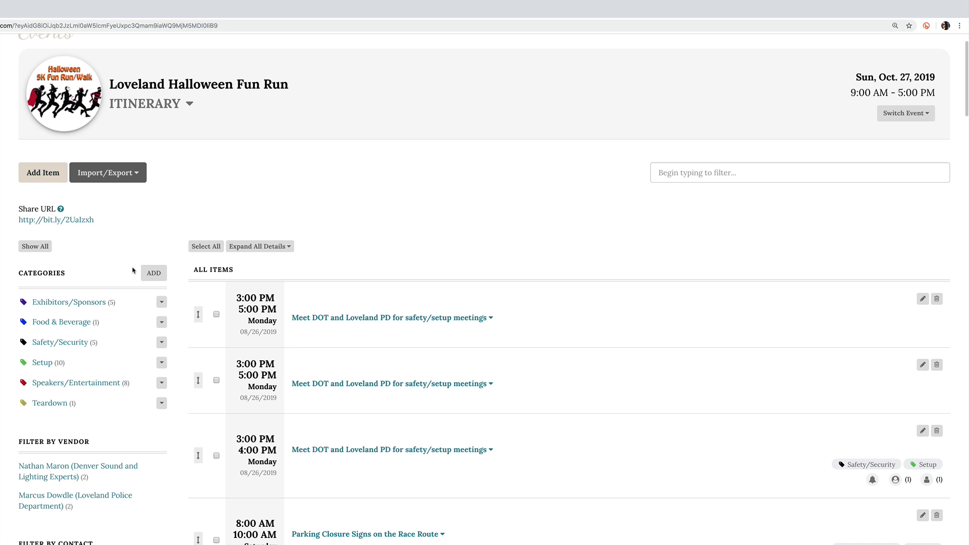
pyautogui.click(45, 175)
pyautogui.write('Cleanup')
pyautogui.write(' from closing ceremonies')
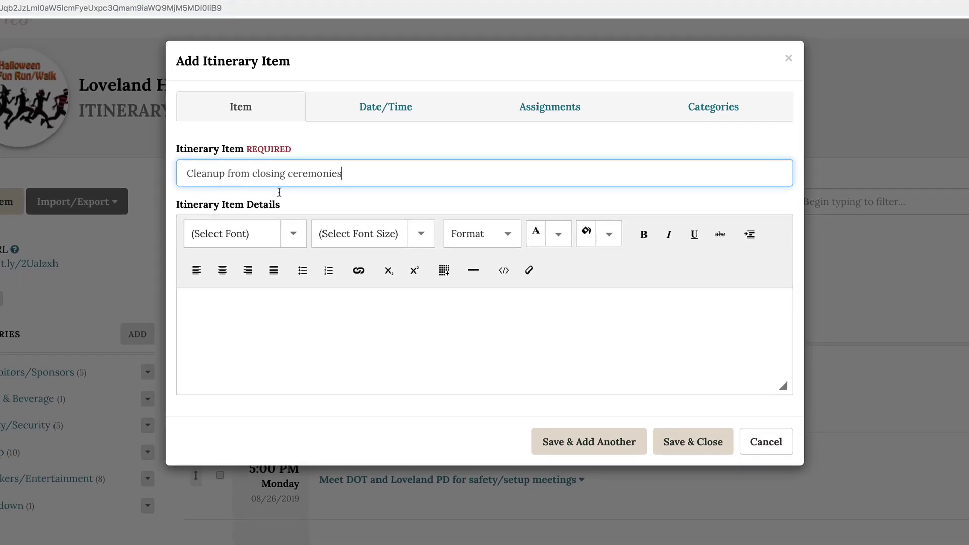
pyautogui.press('Tab')
pyautogui.write('check with cleanup crew 30 minu')
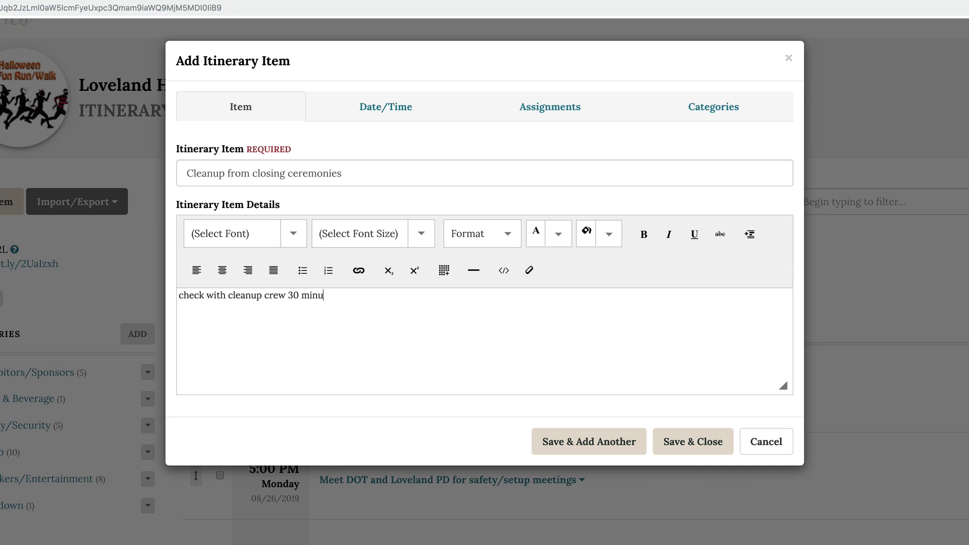
pyautogui.write('tes before.')
pyautogui.click(392, 137)
pyautogui.click(460, 257)
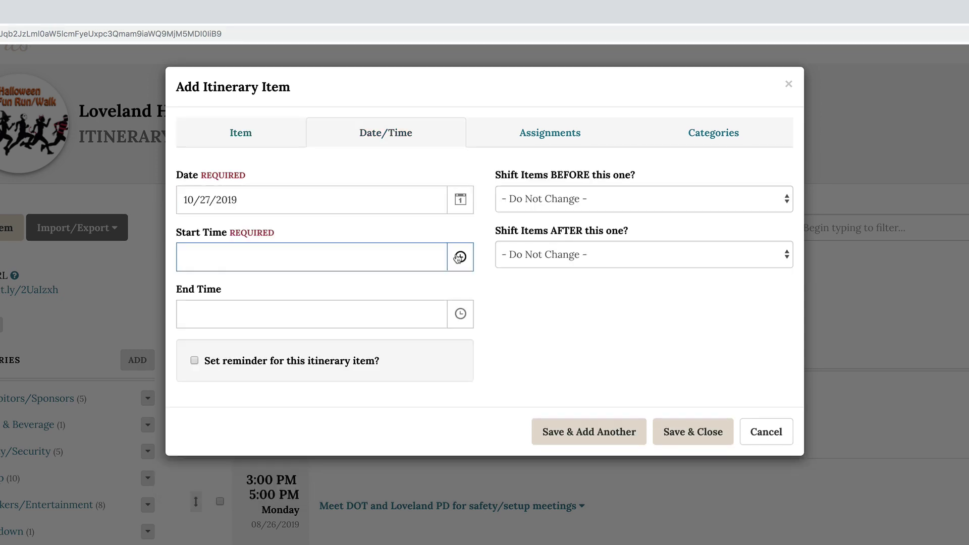
pyautogui.scroll(-5, 271, 386)
pyautogui.click(227, 364)
# Review assignments, tag the item as Teardown, save it, and open the first itinerary item.
pyautogui.click(550, 133)
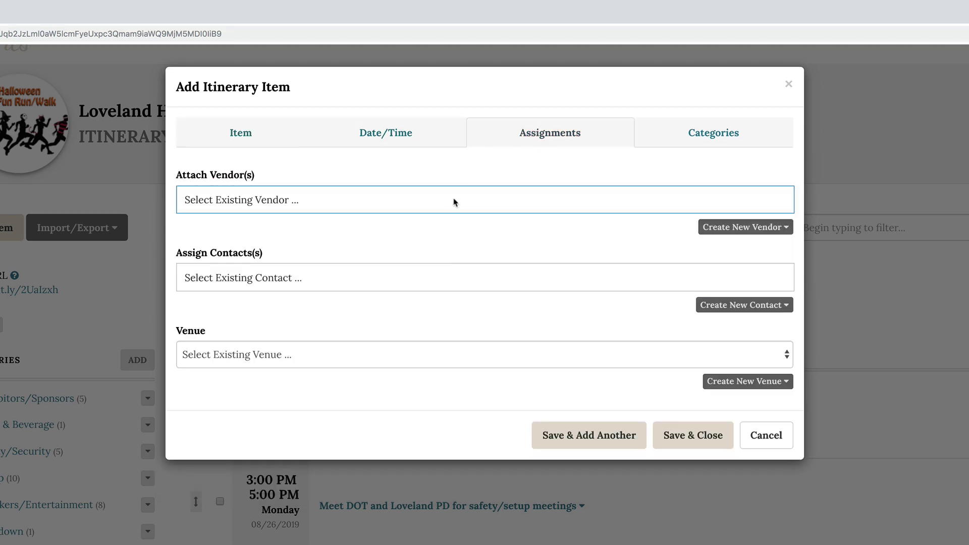
pyautogui.click(425, 277)
pyautogui.click(697, 133)
pyautogui.click(545, 200)
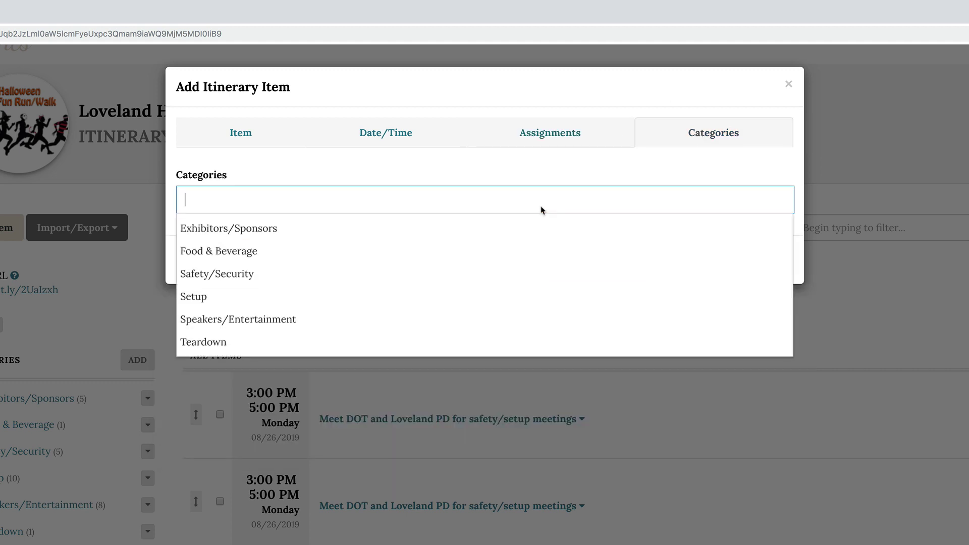
pyautogui.click(423, 334)
pyautogui.click(698, 267)
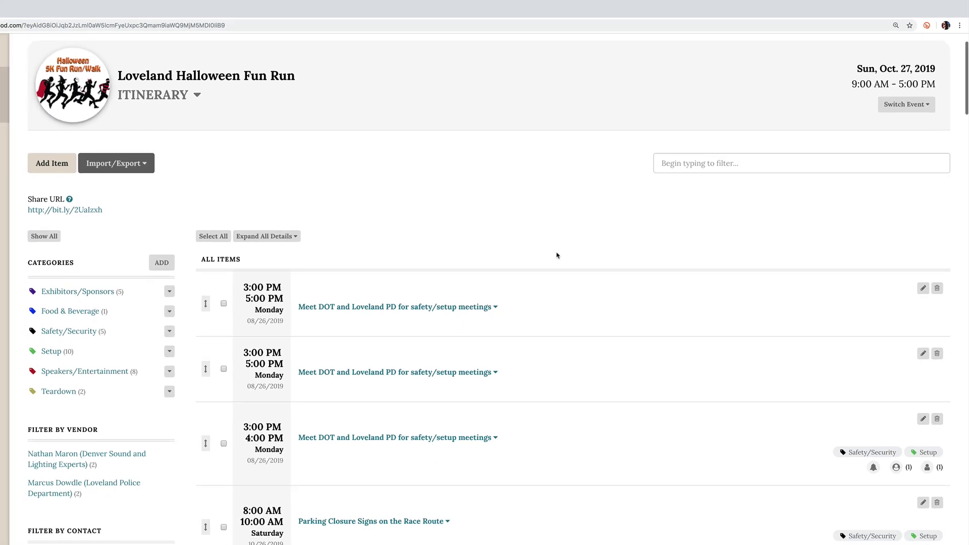
pyautogui.scroll(-1, 557, 256)
pyautogui.click(923, 247)
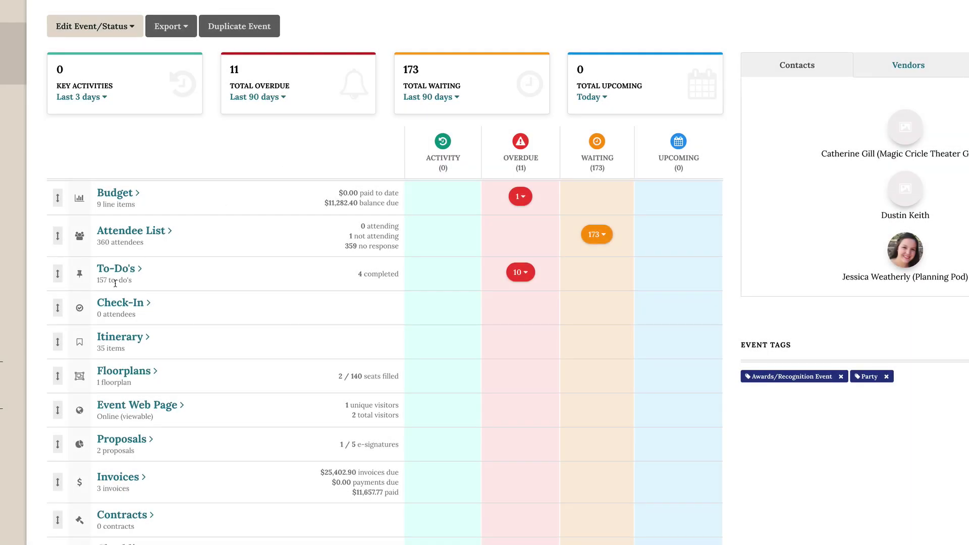
# Open the Theater Interior floorplan and finish adding its blueprint background.
pyautogui.click(136, 376)
pyautogui.click(151, 277)
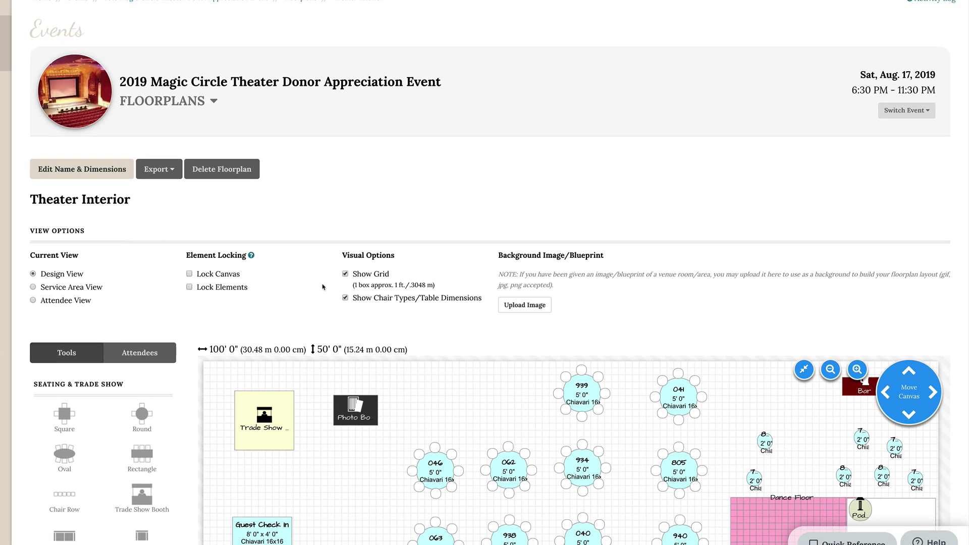
pyautogui.scroll(-3, 322, 287)
pyautogui.scroll(-2, 323, 287)
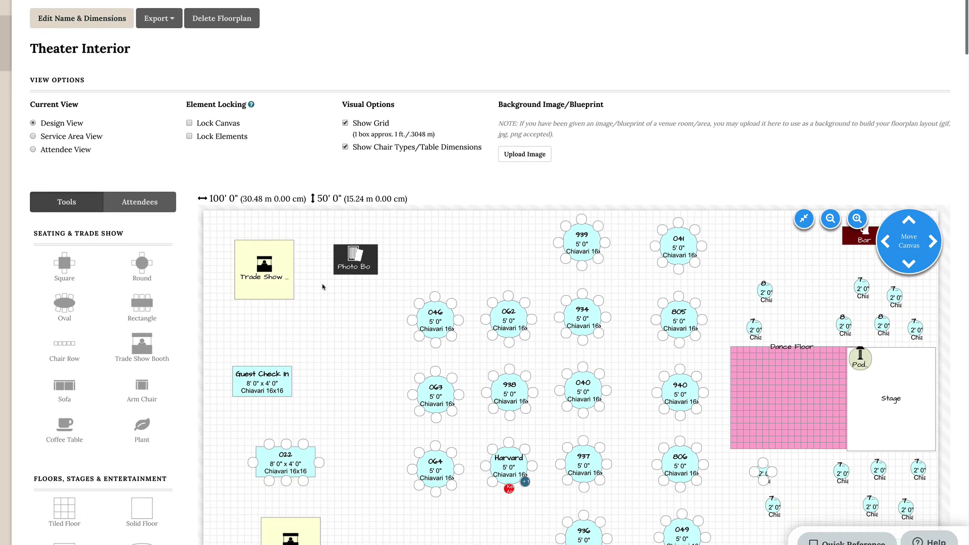
pyautogui.scroll(-1, 322, 286)
pyautogui.scroll(-1, 323, 287)
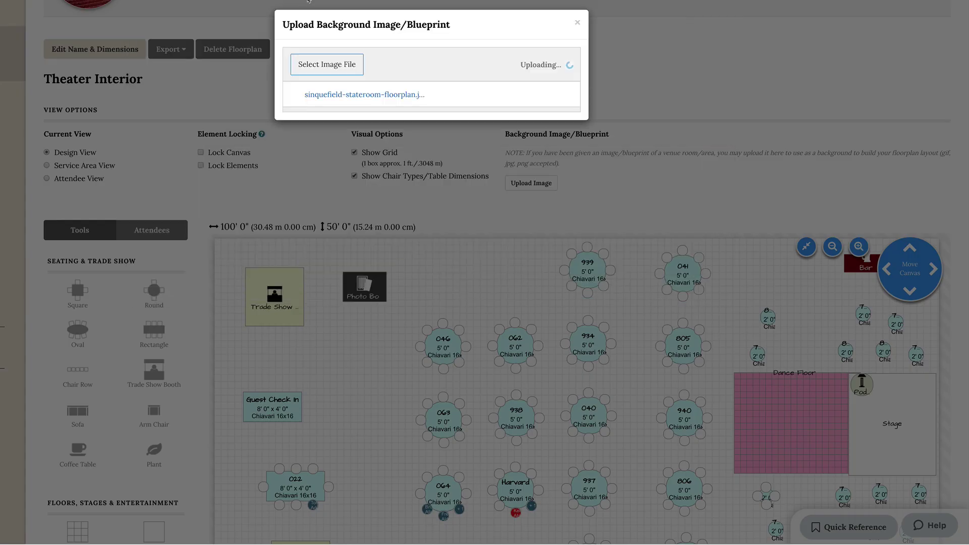
pyautogui.click(565, 138)
pyautogui.scroll(-3, 681, 227)
pyautogui.moveTo(714, 47); pyautogui.dragTo(746, 46)
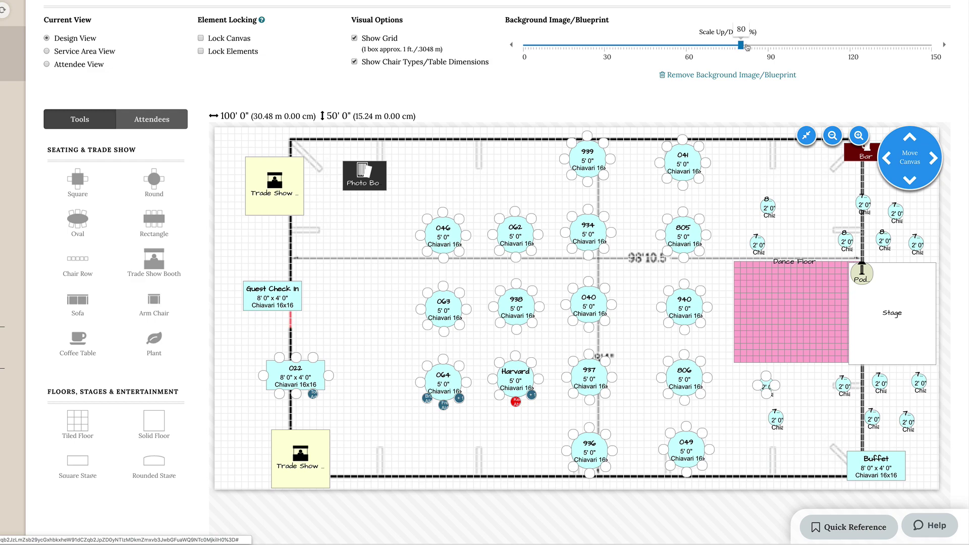
# Reposition the Trade Show booths, Guest Check In table and table 046, then seat attendees at tables 022 and 064.
pyautogui.moveTo(271, 183); pyautogui.dragTo(243, 162)
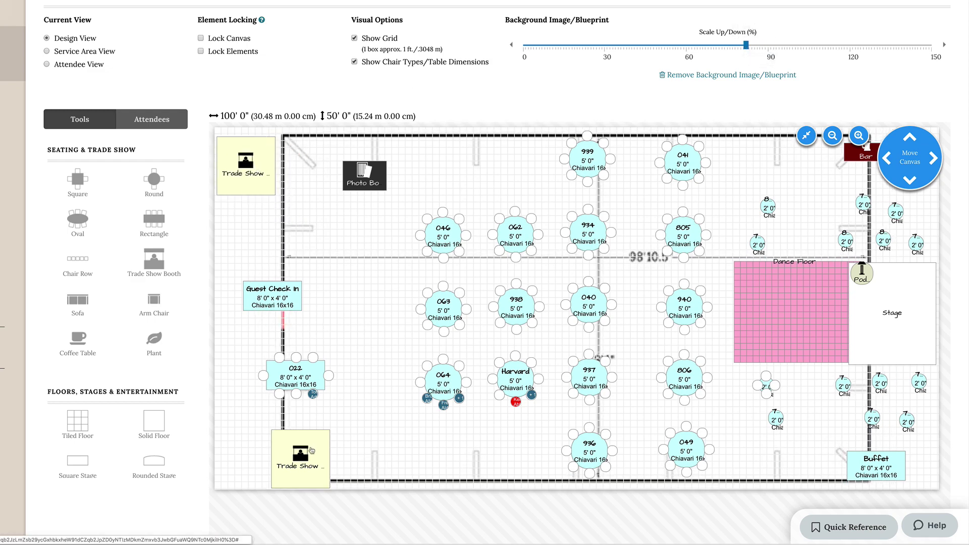
pyautogui.moveTo(311, 449); pyautogui.dragTo(256, 436)
pyautogui.moveTo(272, 296); pyautogui.dragTo(246, 243)
pyautogui.moveTo(443, 231); pyautogui.dragTo(373, 231)
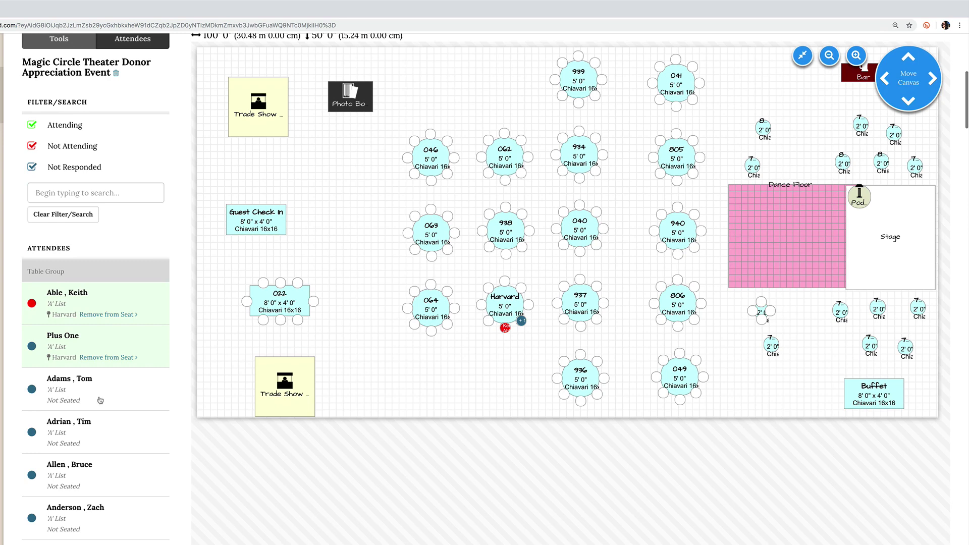
pyautogui.moveTo(69, 379); pyautogui.dragTo(298, 321)
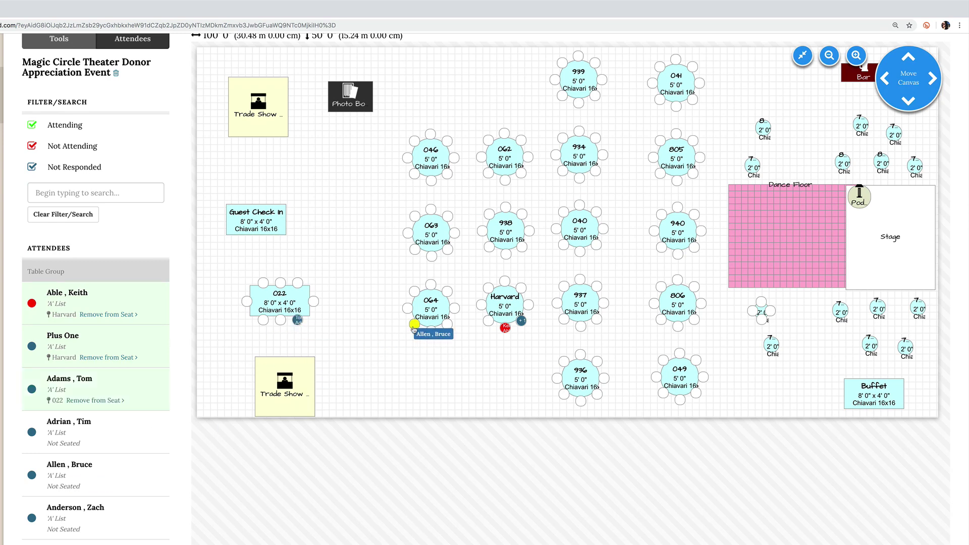
pyautogui.moveTo(414, 326); pyautogui.dragTo(413, 326)
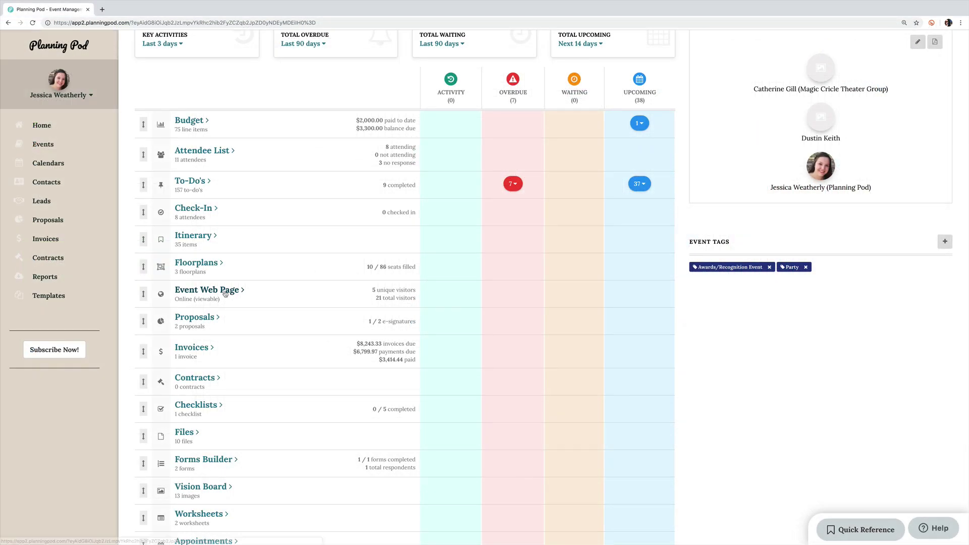
# Open the Event Web Page editor for the Magic Circle Theater 50s Gala.
pyautogui.click(226, 292)
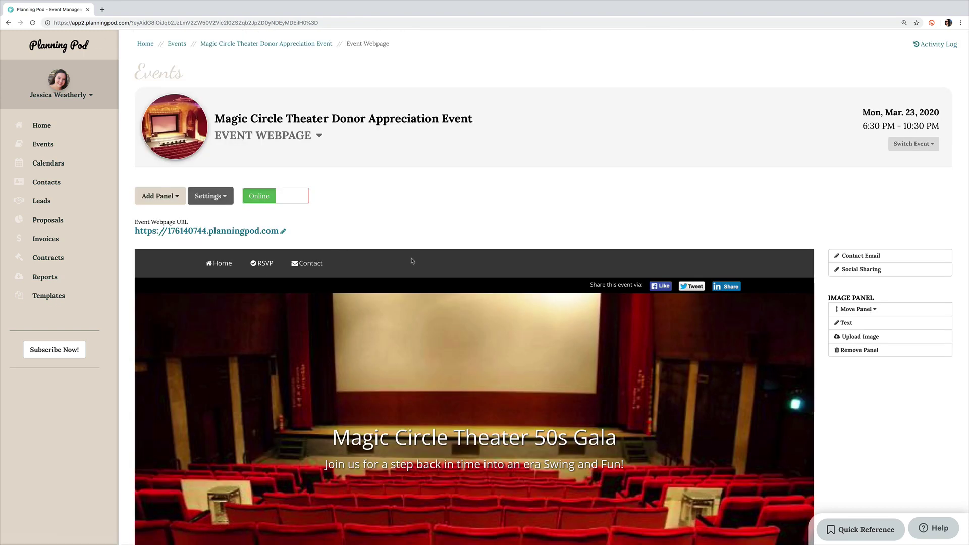
pyautogui.scroll(-1, 412, 261)
pyautogui.scroll(-1, 412, 261)
pyautogui.scroll(-1, 412, 262)
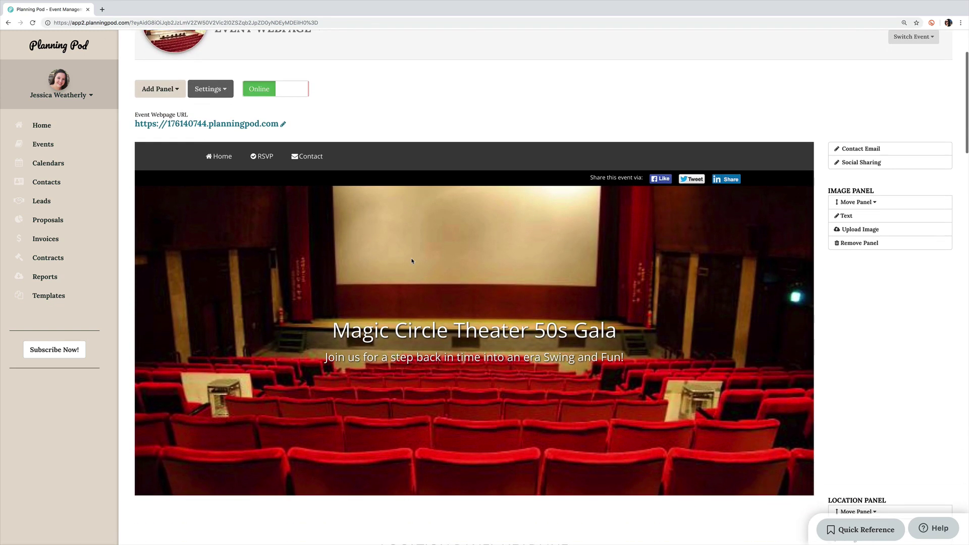
pyautogui.scroll(-1, 412, 261)
pyautogui.scroll(-3, 412, 261)
pyautogui.scroll(-5, 412, 261)
pyautogui.scroll(-5, 412, 262)
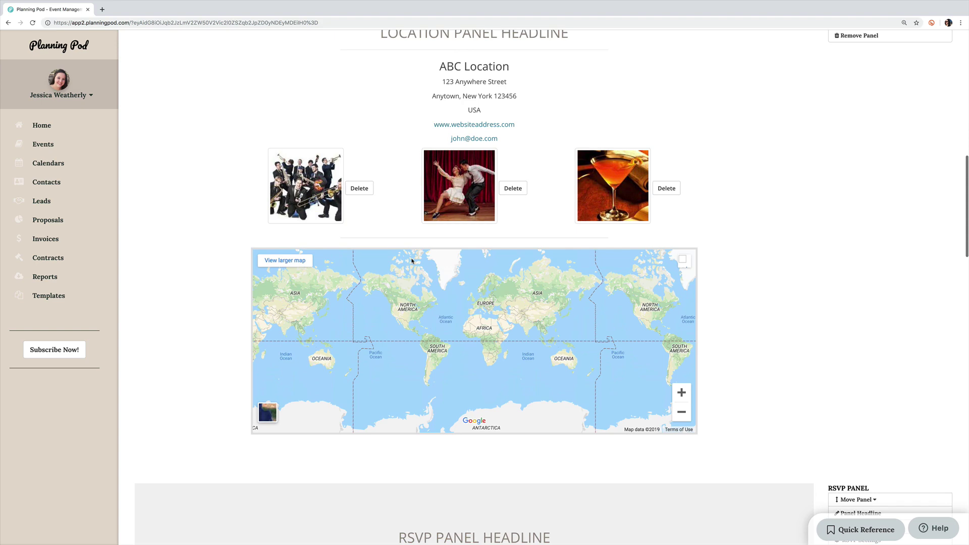
pyautogui.scroll(-3, 412, 262)
pyautogui.scroll(-2, 412, 261)
pyautogui.scroll(-2, 413, 261)
pyautogui.scroll(-4, 412, 261)
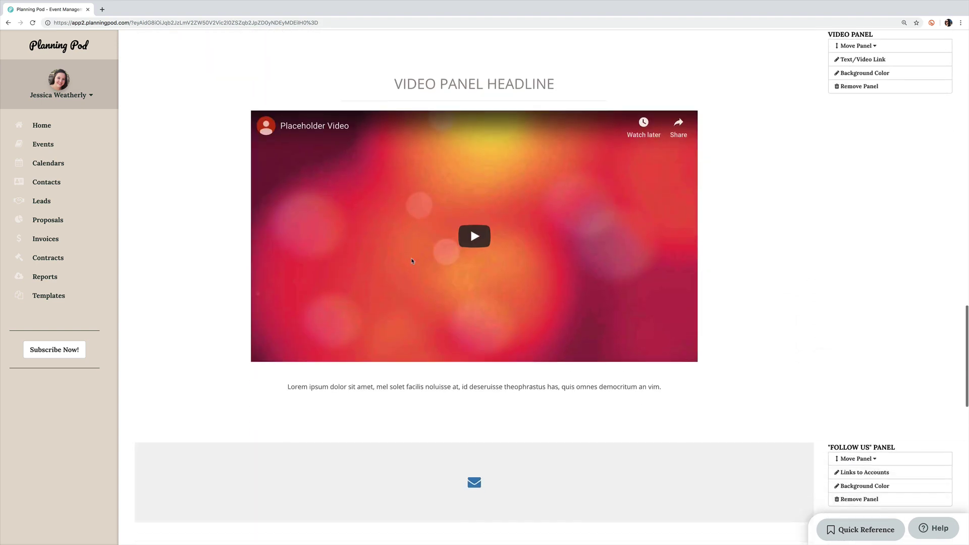
pyautogui.scroll(-3, 412, 262)
pyautogui.scroll(-3, 412, 261)
pyautogui.scroll(-3, 412, 261)
pyautogui.scroll(-1, 412, 261)
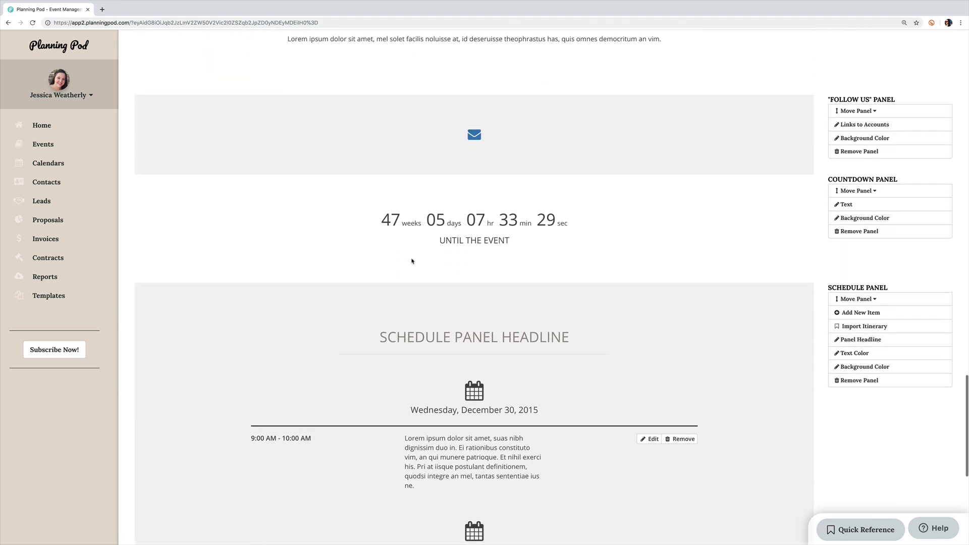
pyautogui.scroll(4, 413, 262)
pyautogui.scroll(5, 412, 262)
pyautogui.scroll(5, 412, 262)
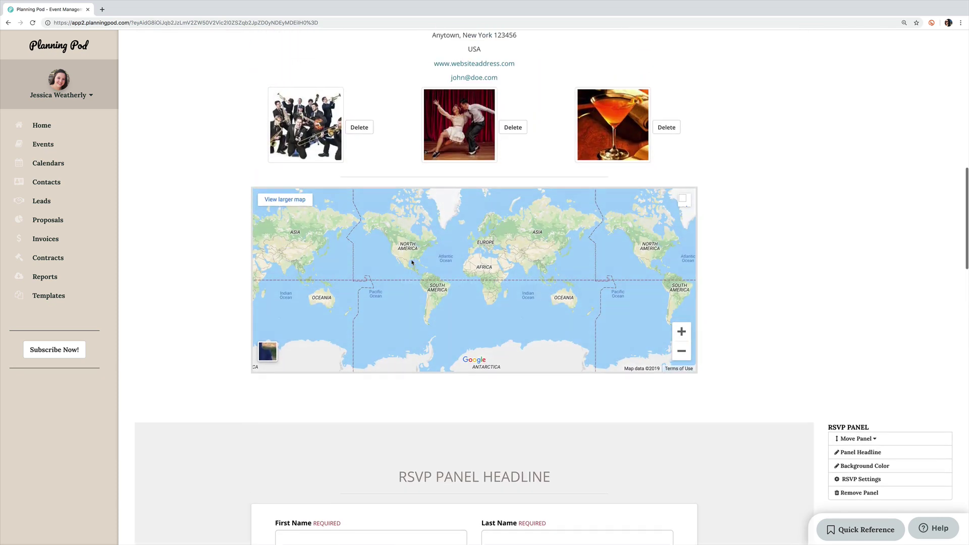
pyautogui.scroll(5, 412, 262)
pyautogui.scroll(3, 412, 261)
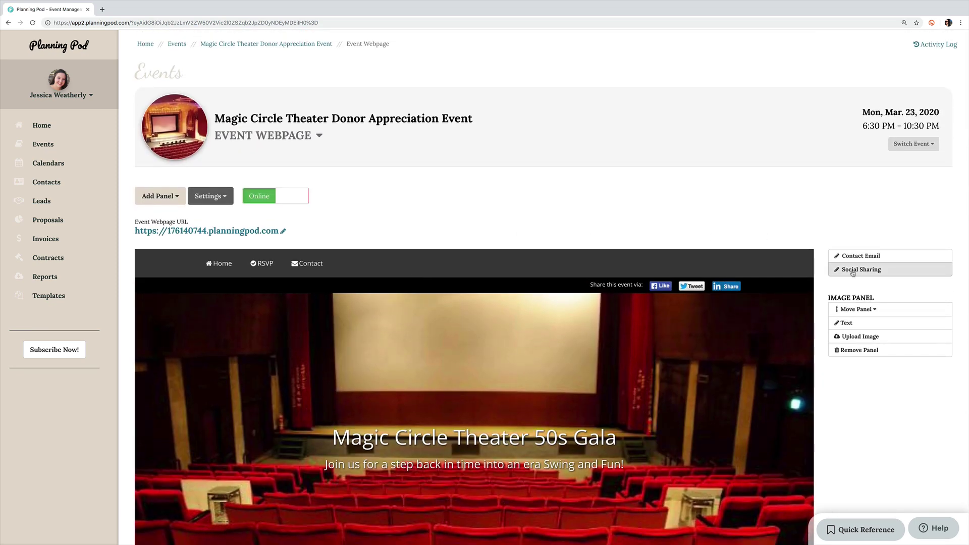
# Review the Social Sharing post message, close it, and open the live event webpage URL.
pyautogui.click(853, 272)
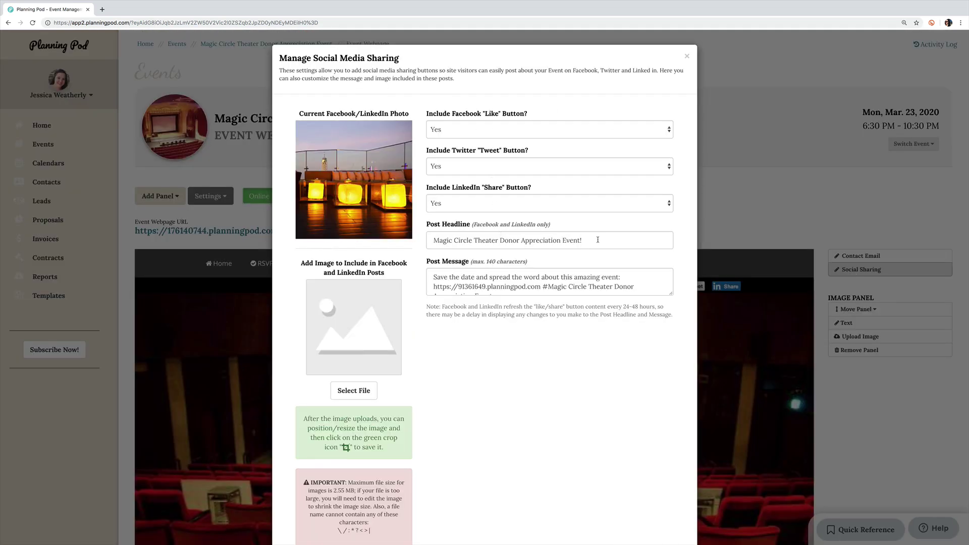
pyautogui.click(600, 280)
pyautogui.scroll(-1, 564, 287)
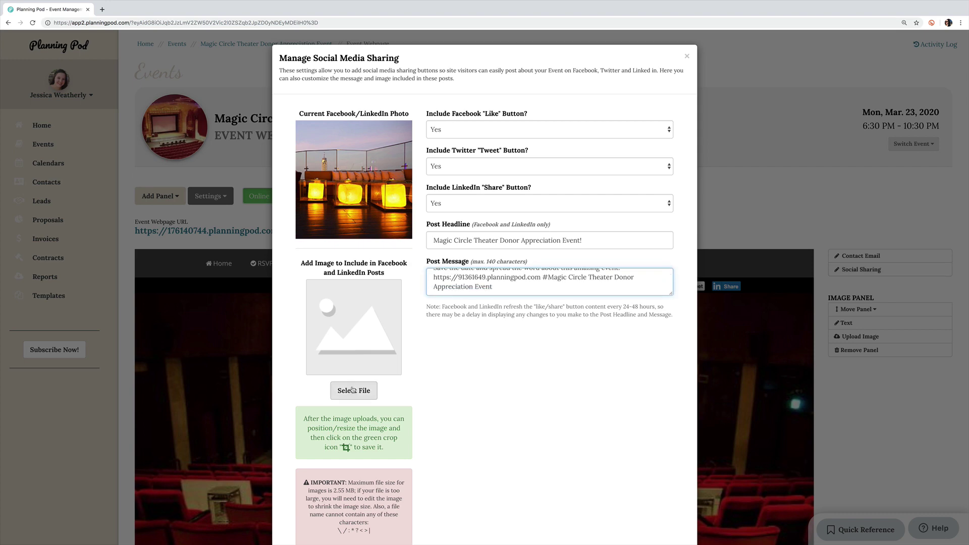
pyautogui.scroll(-5, 531, 416)
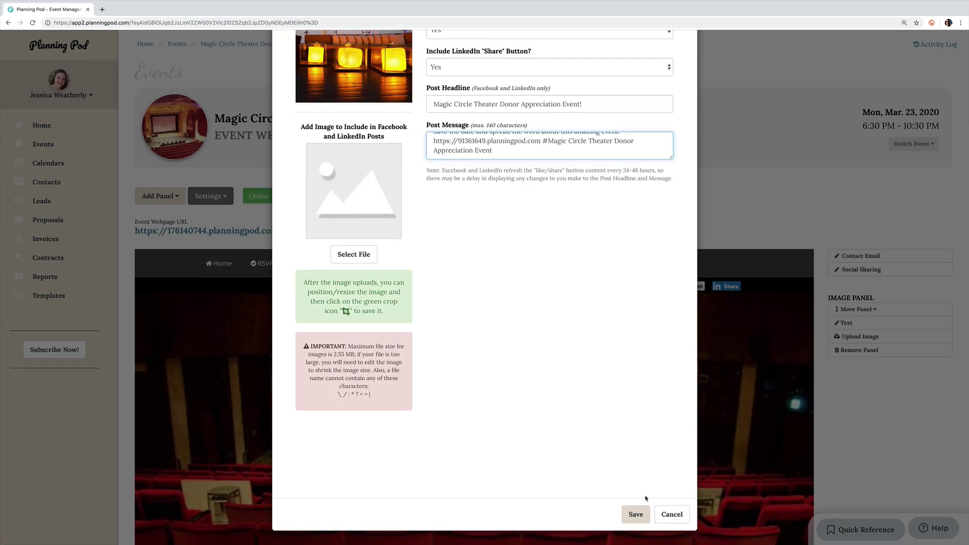
pyautogui.click(633, 513)
pyautogui.click(250, 232)
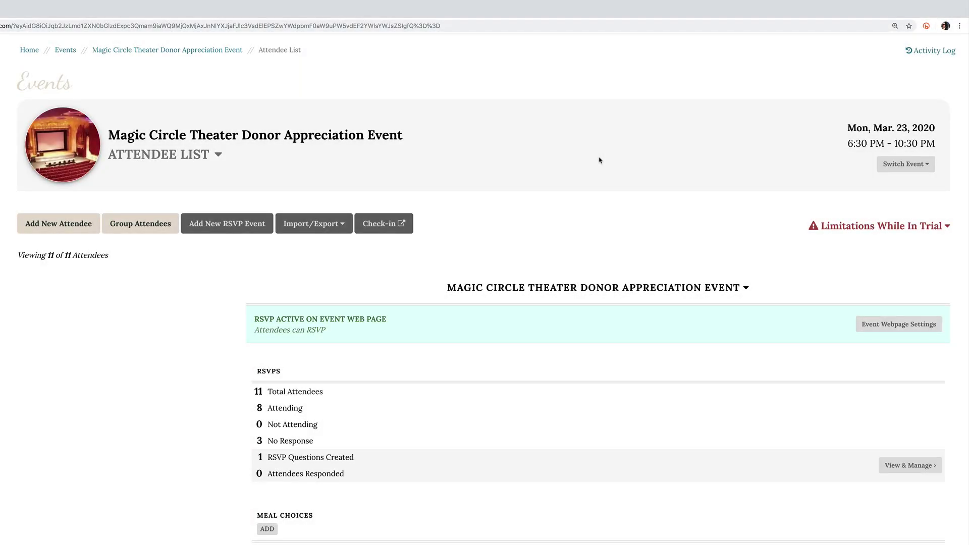
pyautogui.scroll(-1, 599, 160)
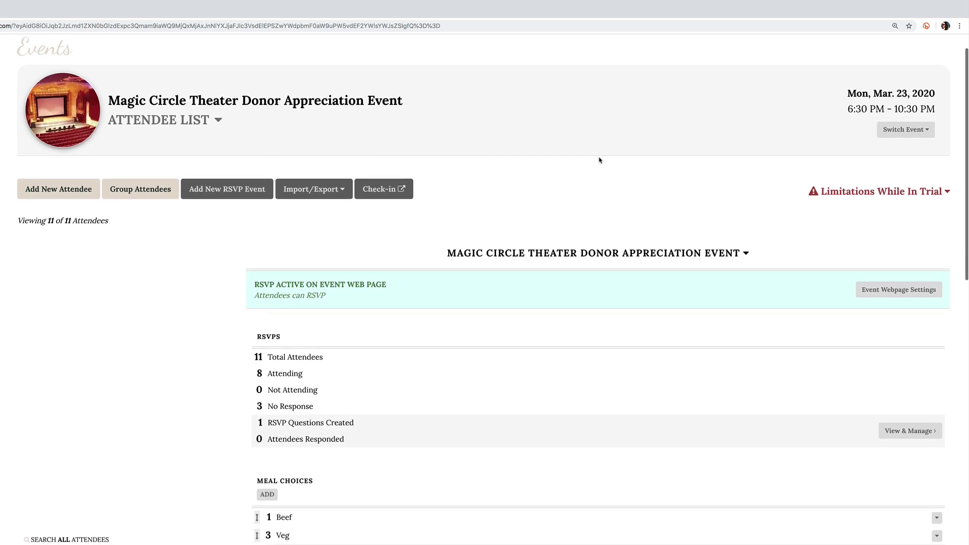
pyautogui.scroll(-1, 600, 160)
pyautogui.scroll(-2, 599, 160)
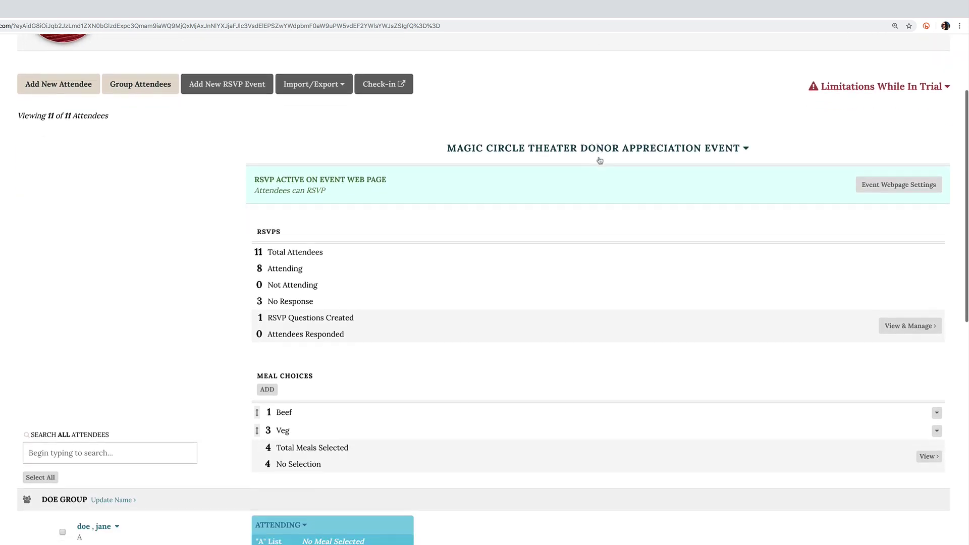
pyautogui.scroll(-2, 600, 161)
pyautogui.scroll(-1, 600, 161)
pyautogui.scroll(-1, 599, 160)
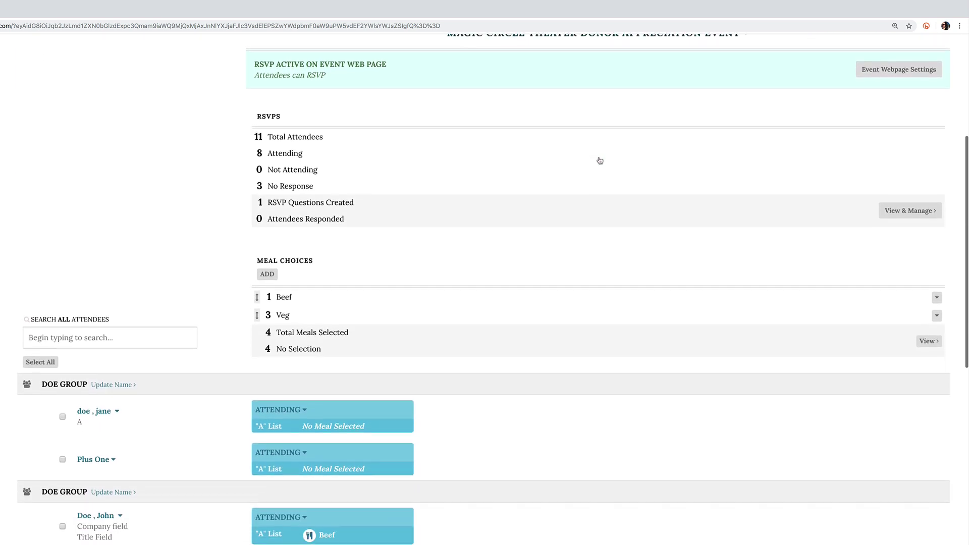
pyautogui.scroll(2, 598, 160)
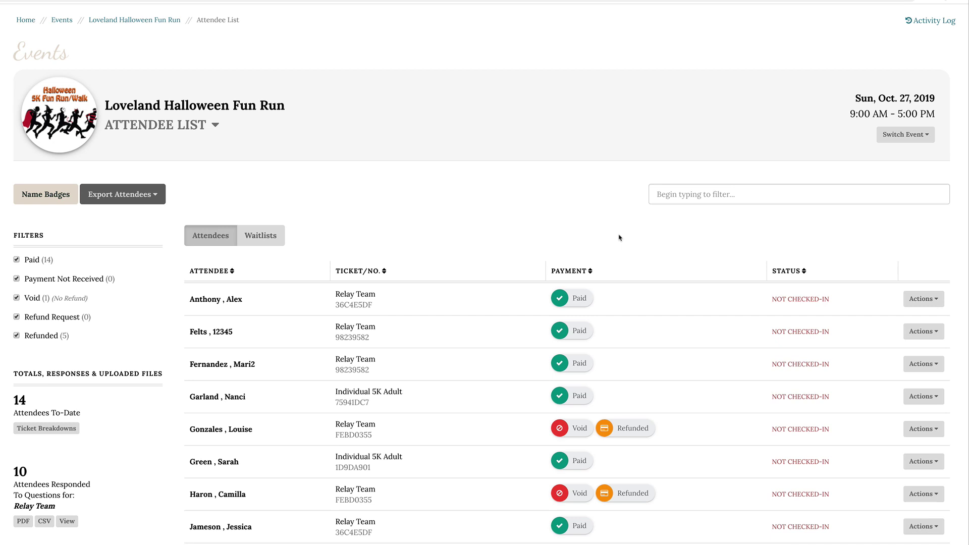
pyautogui.scroll(-1, 619, 237)
pyautogui.scroll(-1, 621, 238)
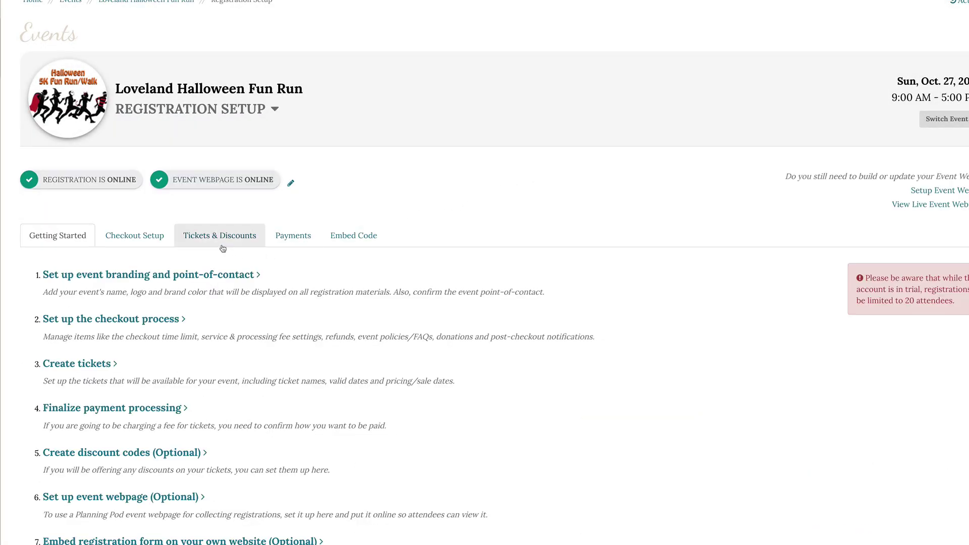
# Review the Fun Run's Checkout Setup, Tickets & Discounts, Payments and Embed Code settings in turn.
pyautogui.click(151, 242)
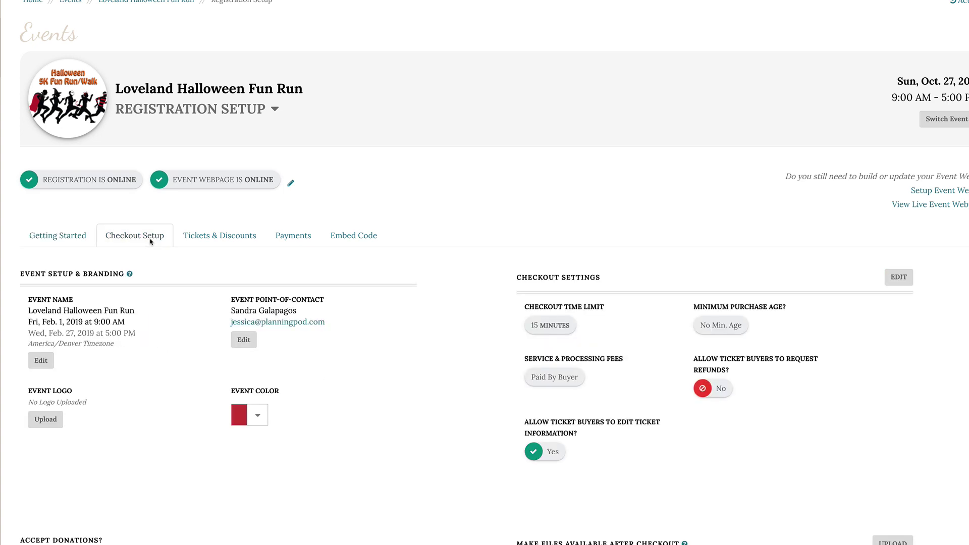
pyautogui.click(218, 239)
pyautogui.click(284, 241)
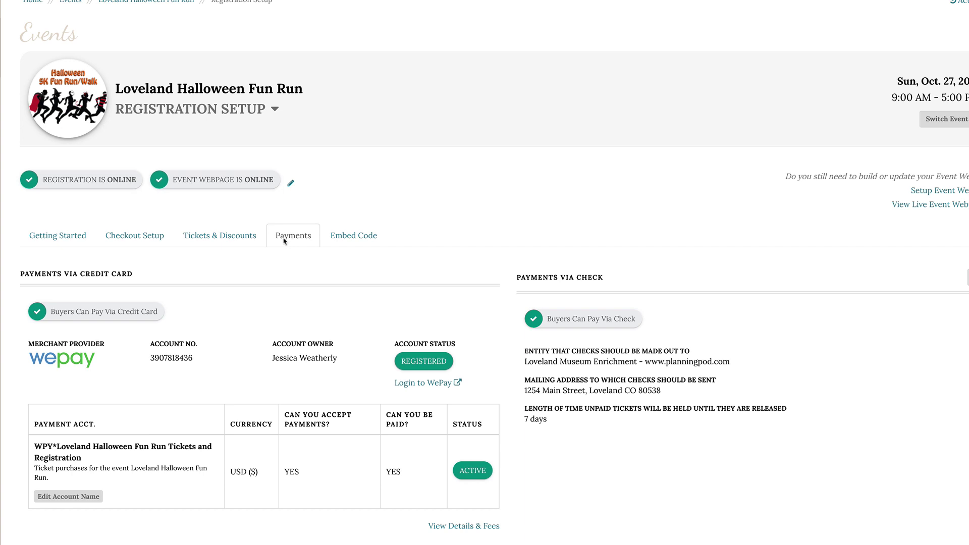
pyautogui.click(347, 239)
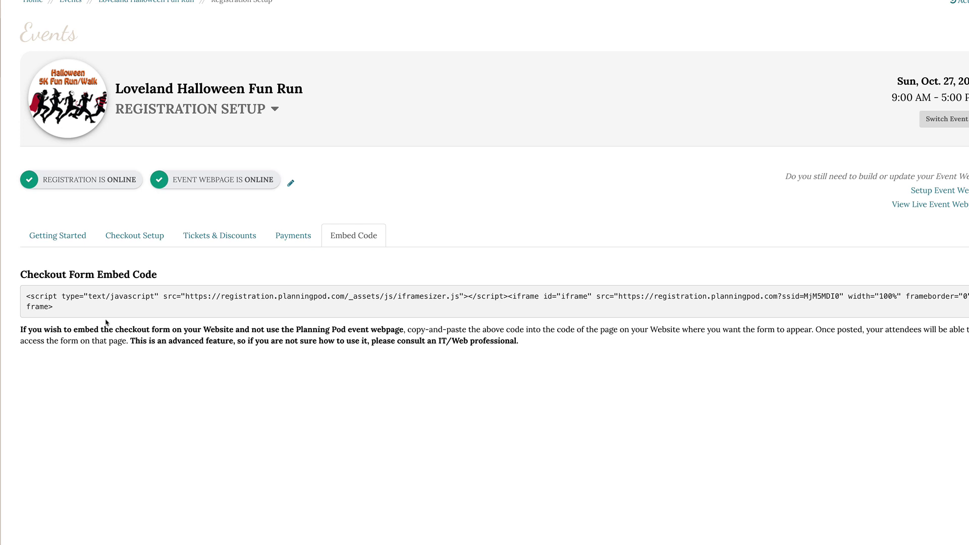
pyautogui.scroll(1, 107, 321)
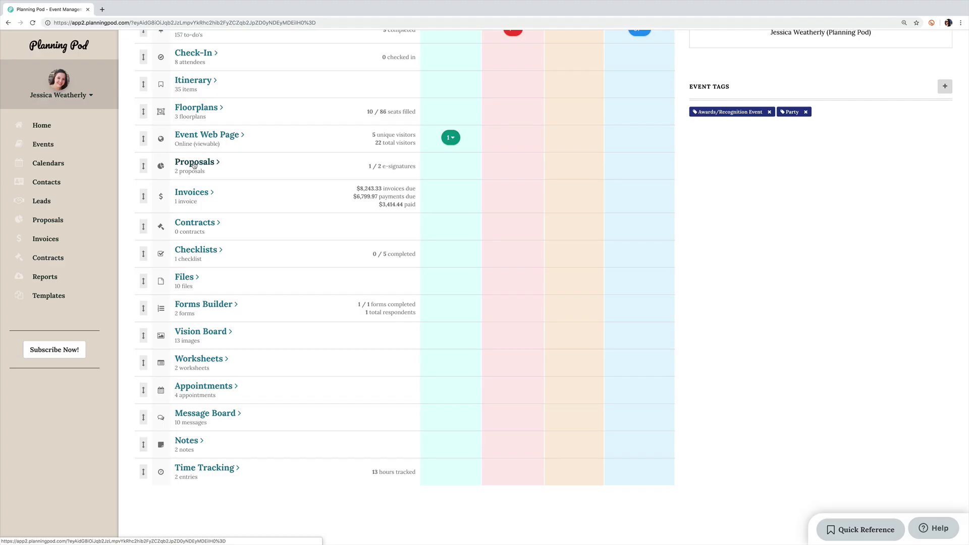
# Create Invoice 1029 from the Magic Circle Theater Donor Appreciate Party proposal and confirm.
pyautogui.click(160, 162)
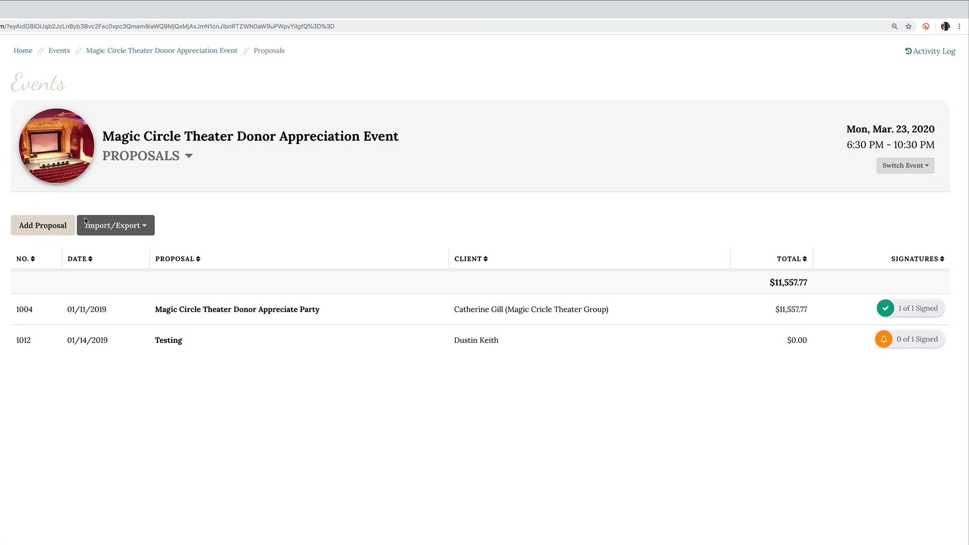
pyautogui.click(257, 310)
pyautogui.scroll(-3, 257, 316)
pyautogui.scroll(-10, 251, 385)
pyautogui.scroll(-5, 250, 386)
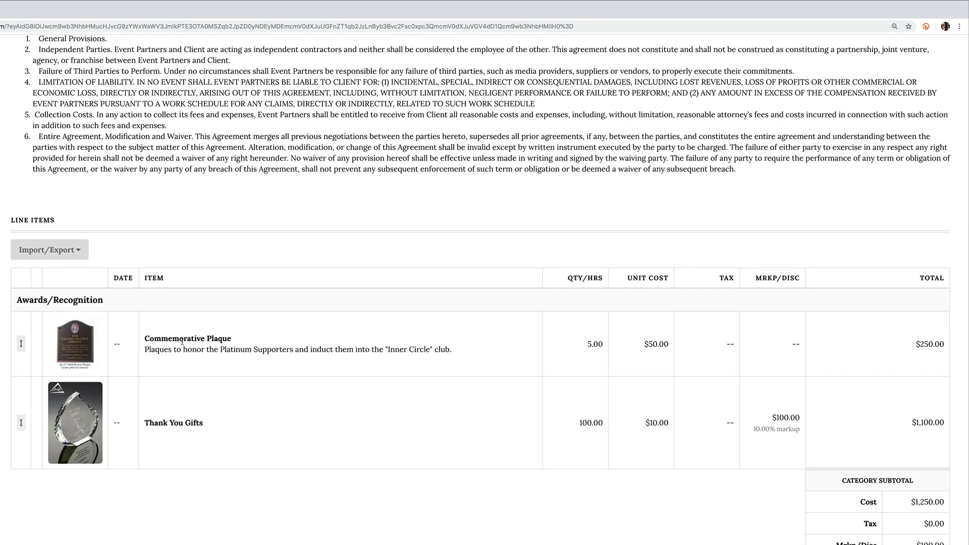
pyautogui.scroll(-4, 335, 377)
pyautogui.scroll(-5, 346, 379)
pyautogui.scroll(-4, 346, 378)
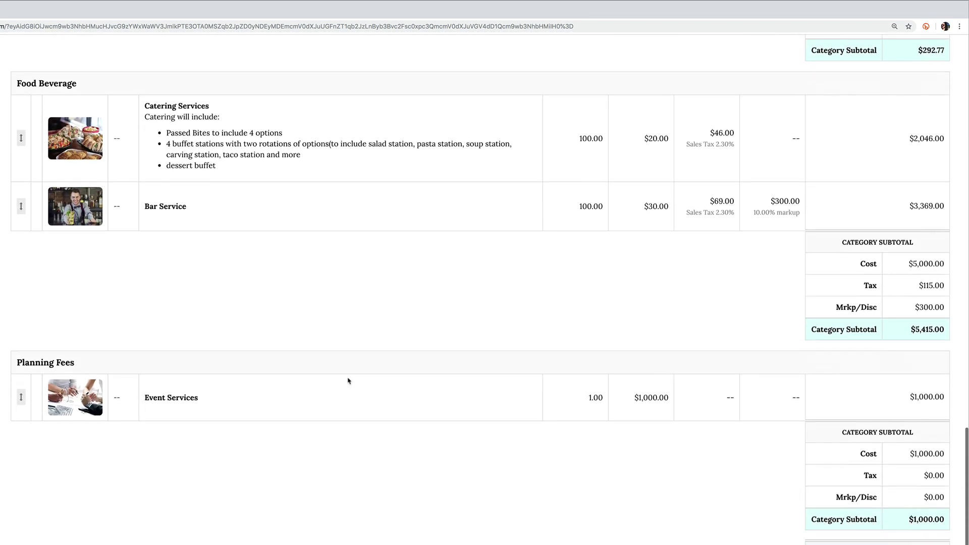
pyautogui.scroll(-5, 346, 379)
pyautogui.scroll(-1, 349, 382)
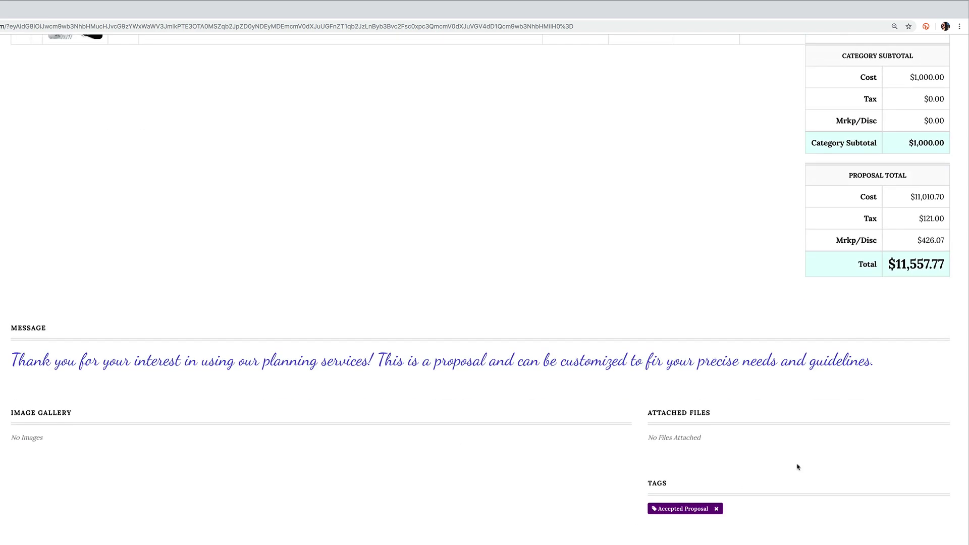
pyautogui.scroll(8, 439, 300)
pyautogui.scroll(12, 440, 300)
pyautogui.scroll(15, 440, 301)
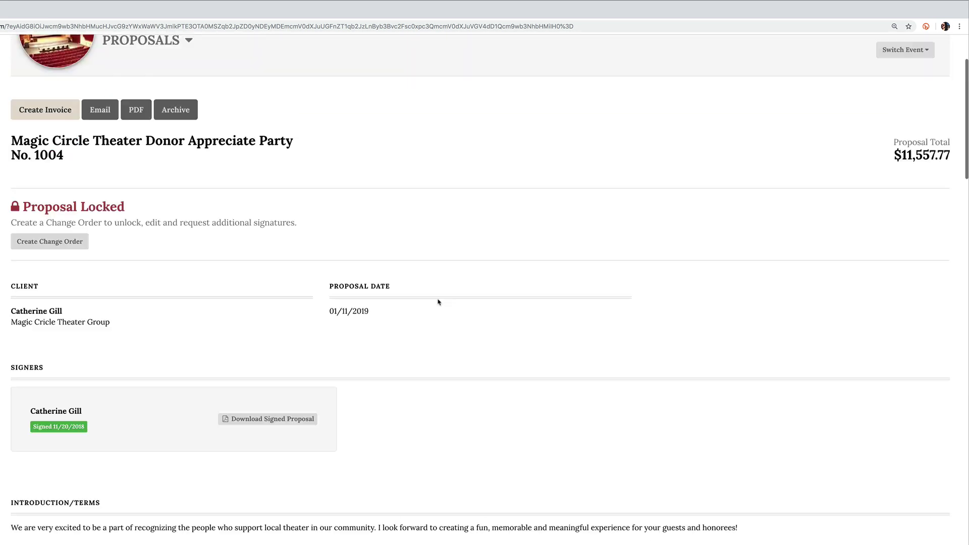
pyautogui.scroll(1, 439, 300)
pyautogui.click(44, 158)
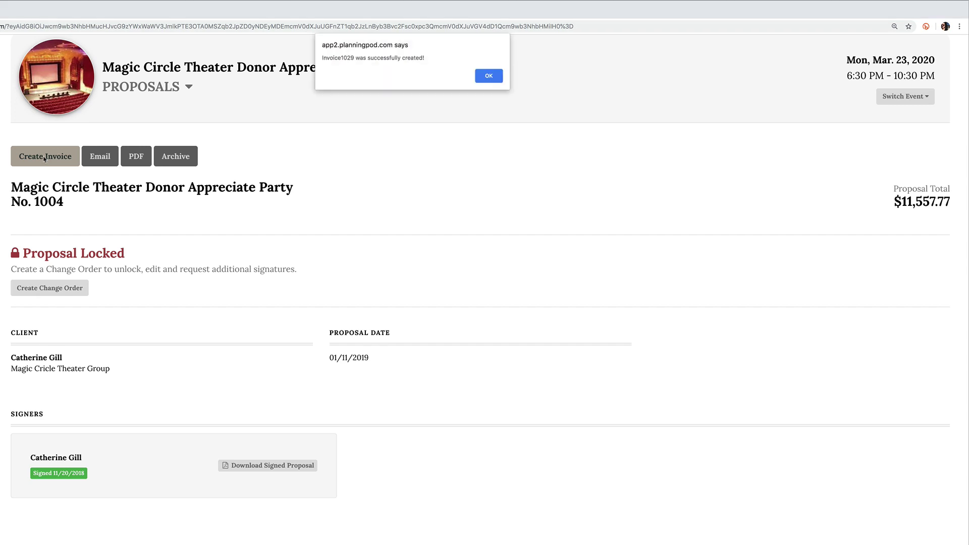
pyautogui.press('Return')
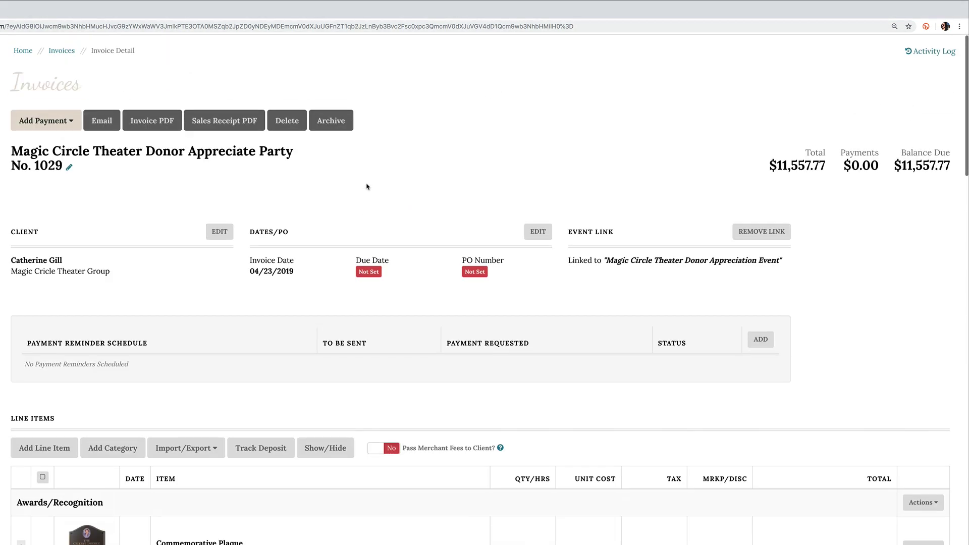
pyautogui.scroll(-1, 286, 121)
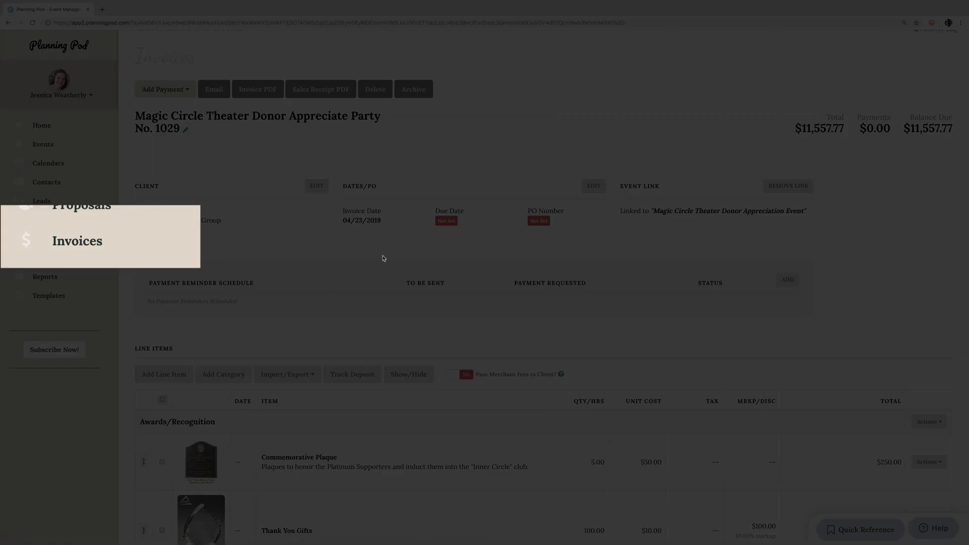
pyautogui.scroll(-5, 382, 259)
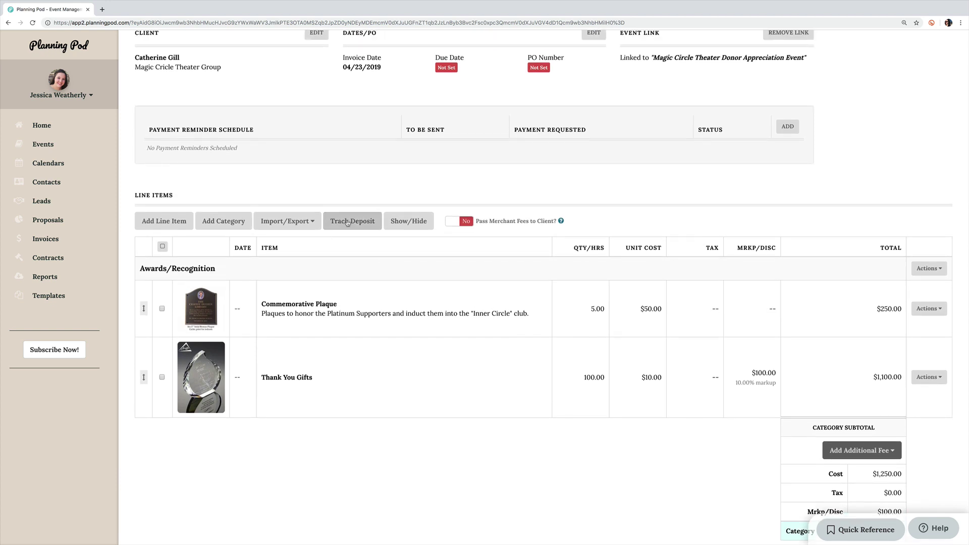
# Record a $500 damage deposit with a note on Invoice 1029.
pyautogui.click(352, 209)
pyautogui.write('damage deposit')
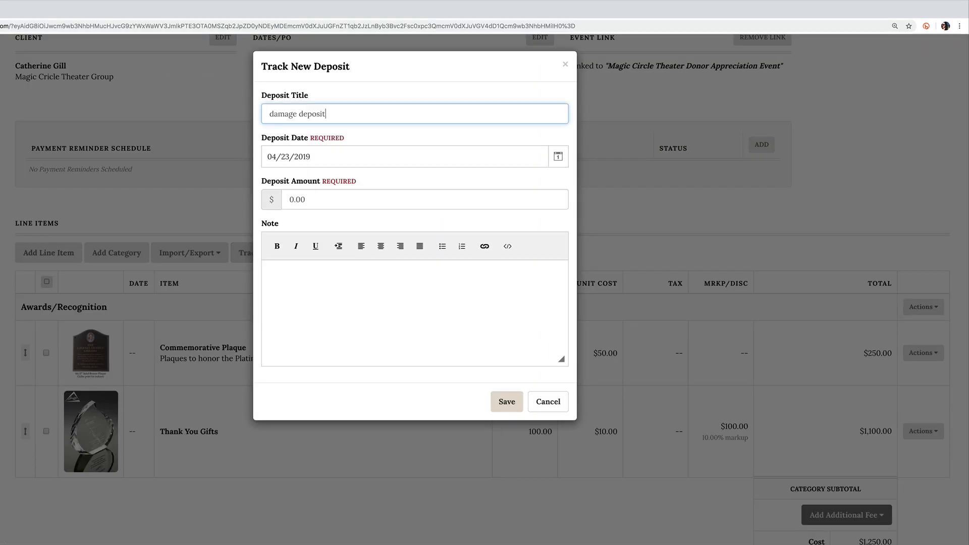
pyautogui.click(328, 204)
pyautogui.click(347, 271)
pyautogui.write('returned after')
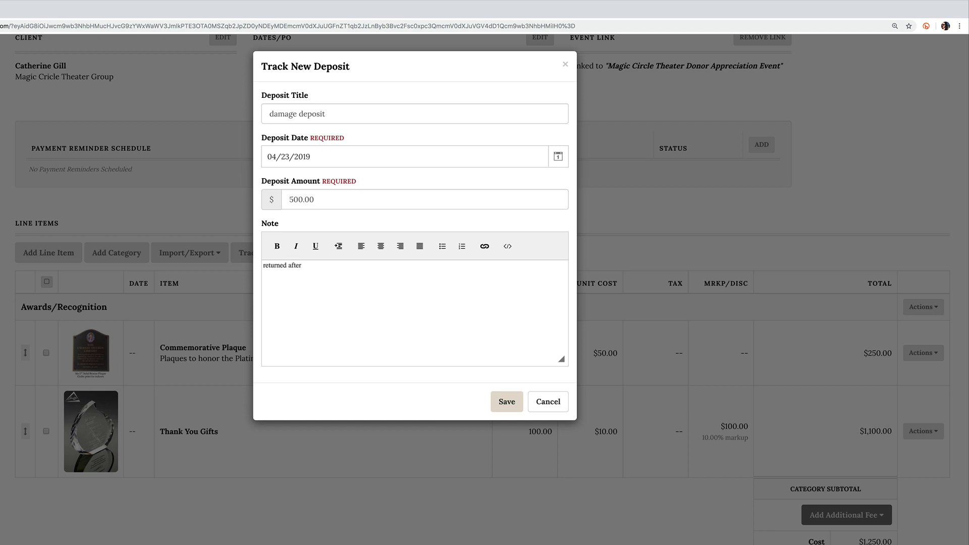
pyautogui.write(' event')
pyautogui.click(506, 401)
# Schedule an Initial payment reminder for 20% of invoice via WePay, due and reminded 04/25/2019 at 6:00 AM.
pyautogui.click(762, 210)
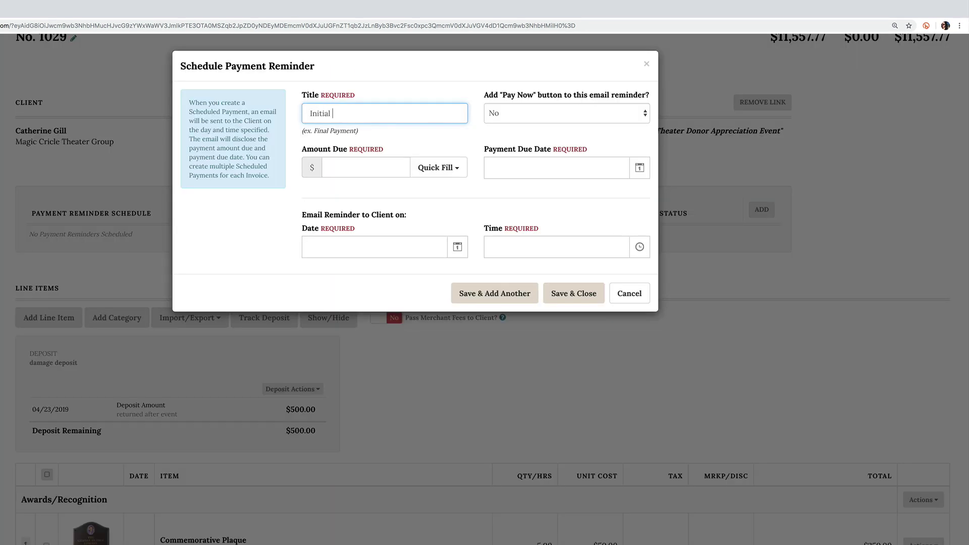
pyautogui.click(566, 112)
pyautogui.click(543, 132)
pyautogui.click(438, 167)
pyautogui.click(466, 240)
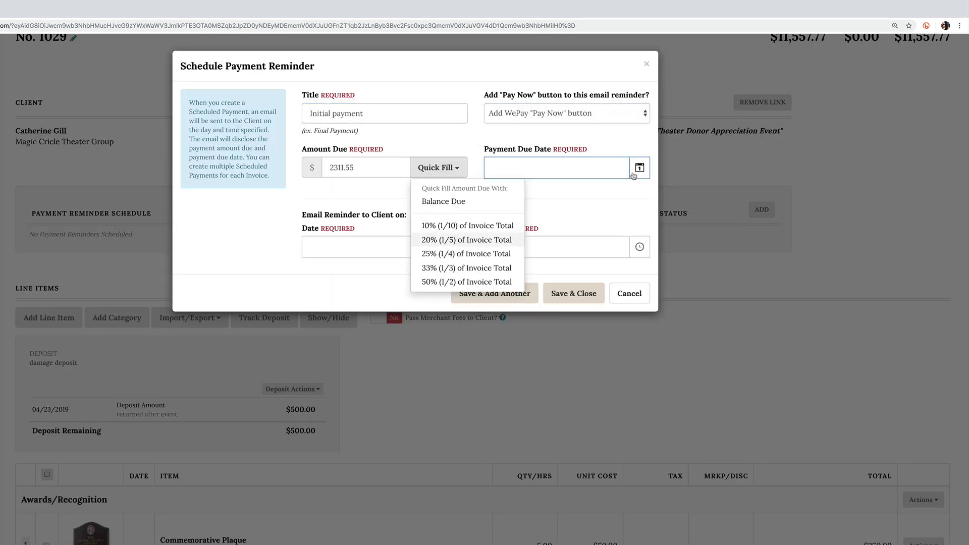
pyautogui.click(637, 173)
pyautogui.click(616, 310)
pyautogui.click(439, 247)
pyautogui.click(434, 392)
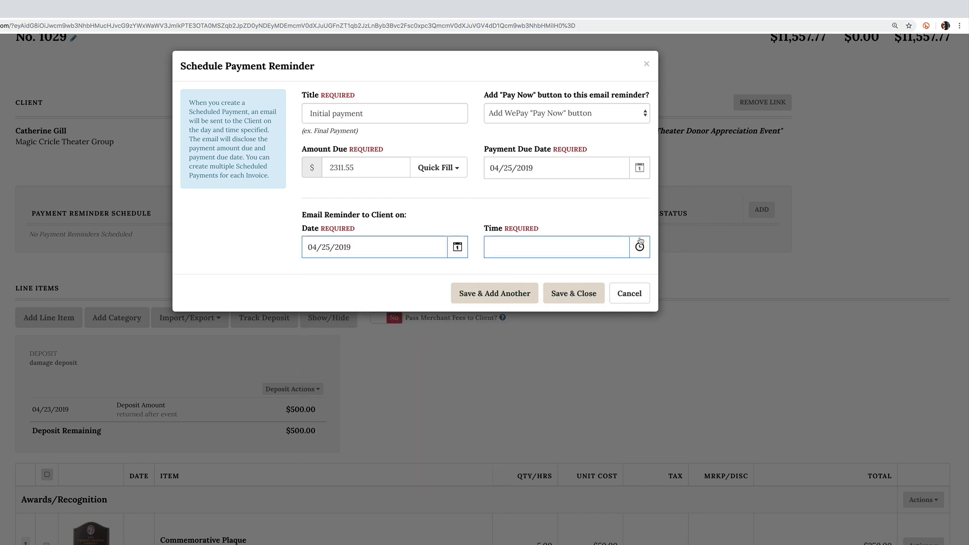
pyautogui.click(640, 248)
pyautogui.click(583, 321)
pyautogui.click(577, 296)
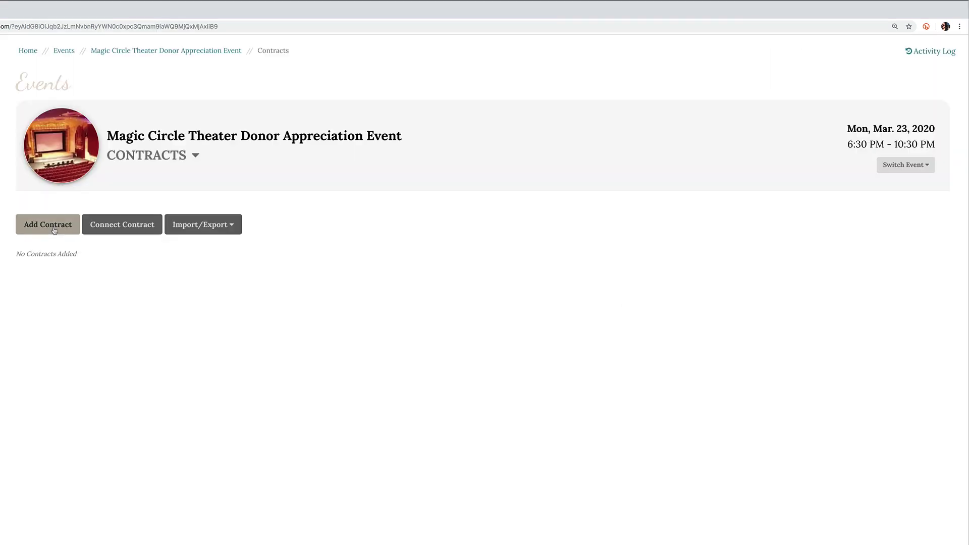
# Add a new contract to the event from the Contract template.
pyautogui.click(202, 224)
pyautogui.click(227, 245)
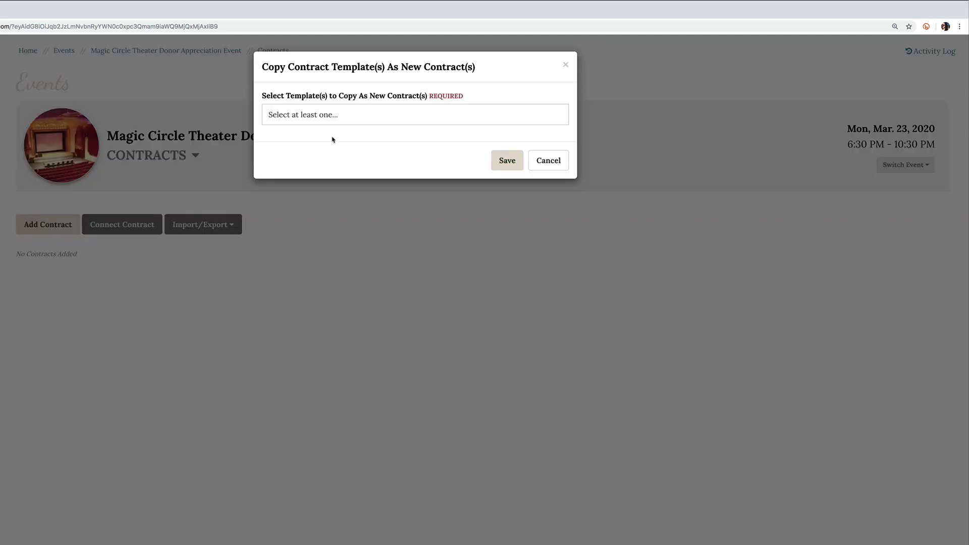
pyautogui.click(340, 116)
pyautogui.click(336, 134)
pyautogui.click(506, 161)
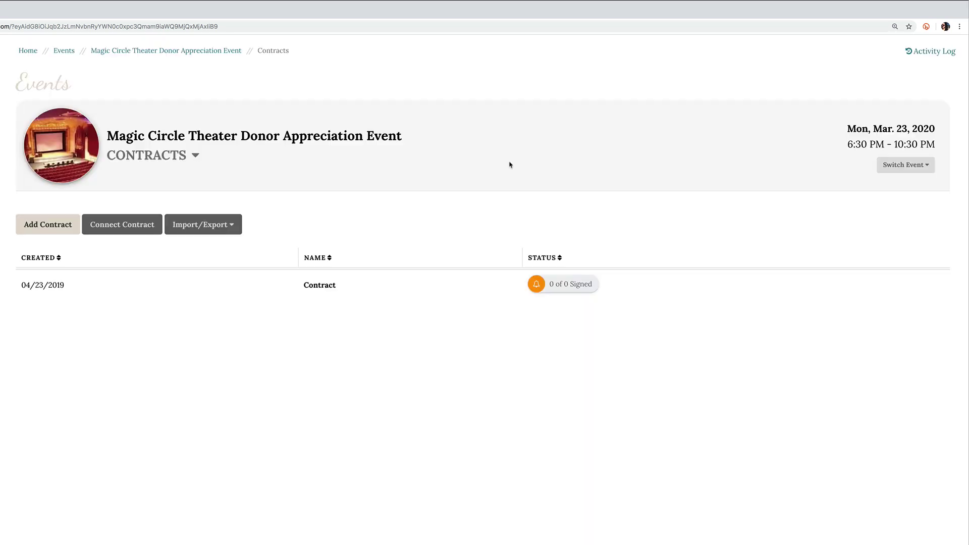
pyautogui.click(94, 291)
pyautogui.click(31, 224)
pyautogui.click(152, 268)
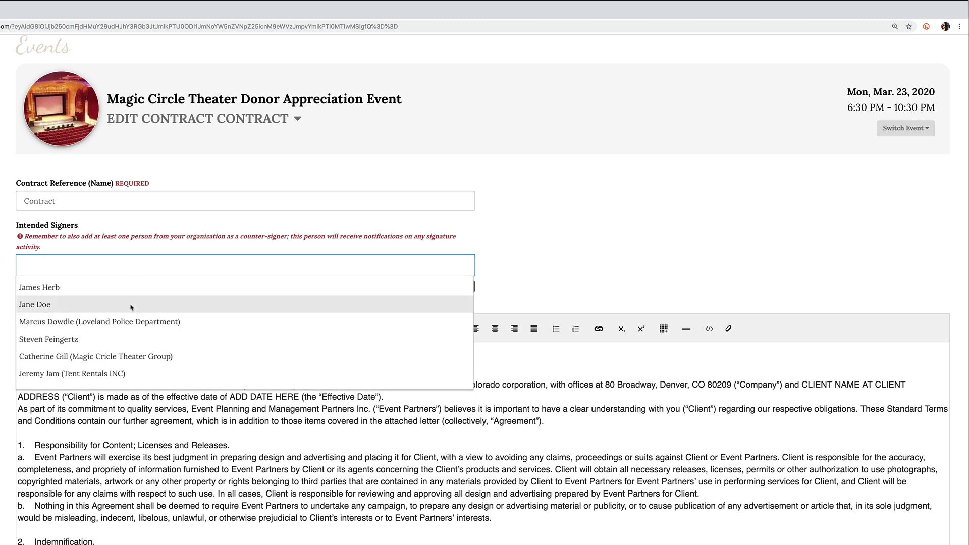
pyautogui.click(152, 321)
pyautogui.write('jess')
pyautogui.click(181, 303)
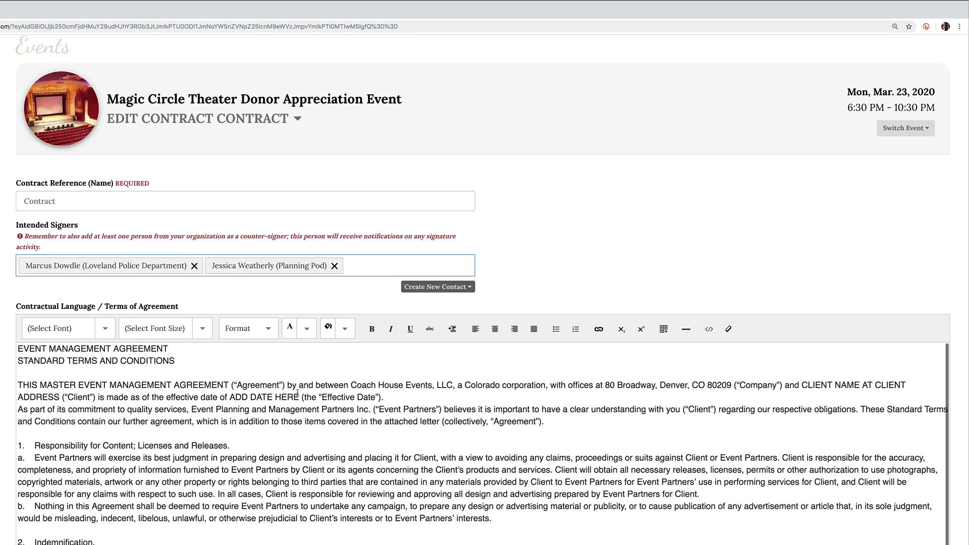
pyautogui.moveTo(61, 398); pyautogui.dragTo(801, 385)
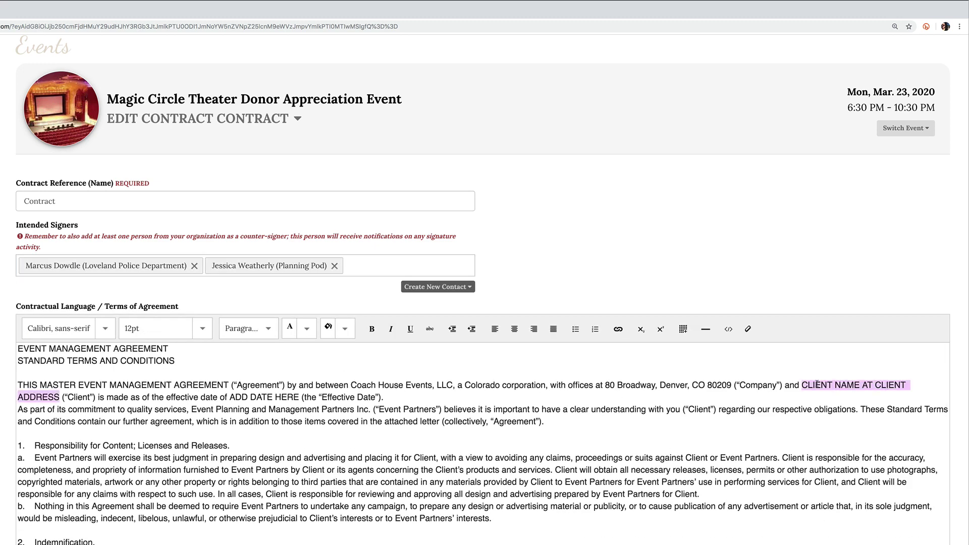
pyautogui.write('Marcus Dowdle (“Client”')
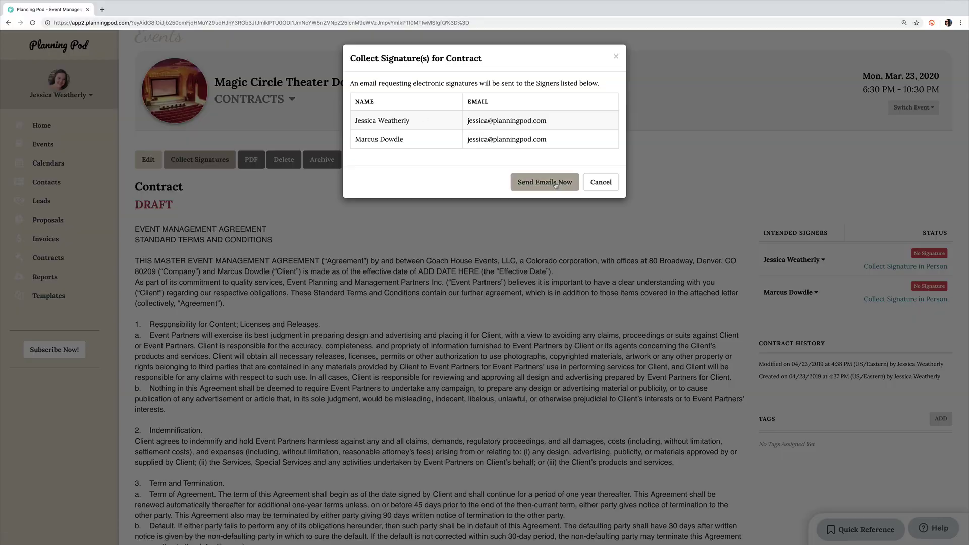
# Save the contract, filter the contracts list to Still Need Signatures and archive the first one.
pyautogui.click(558, 187)
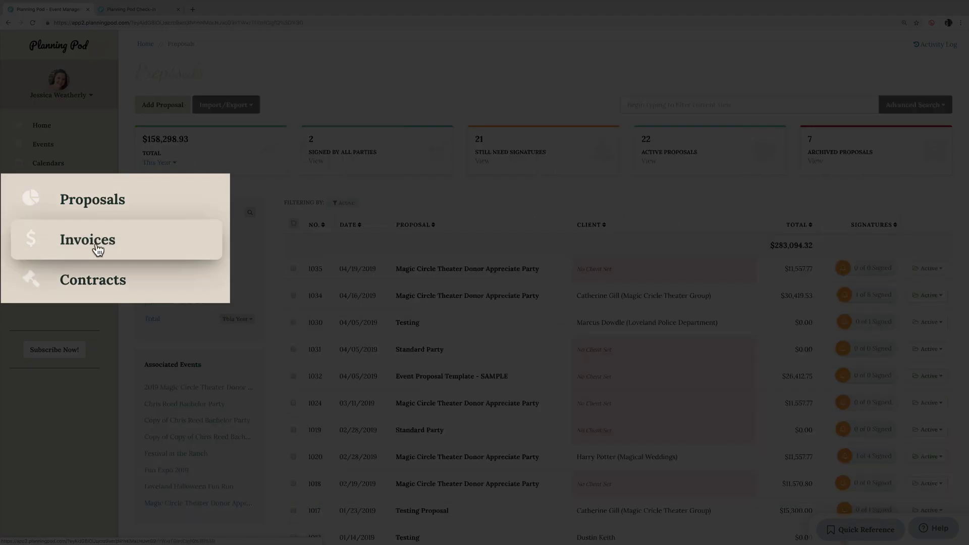
pyautogui.click(97, 251)
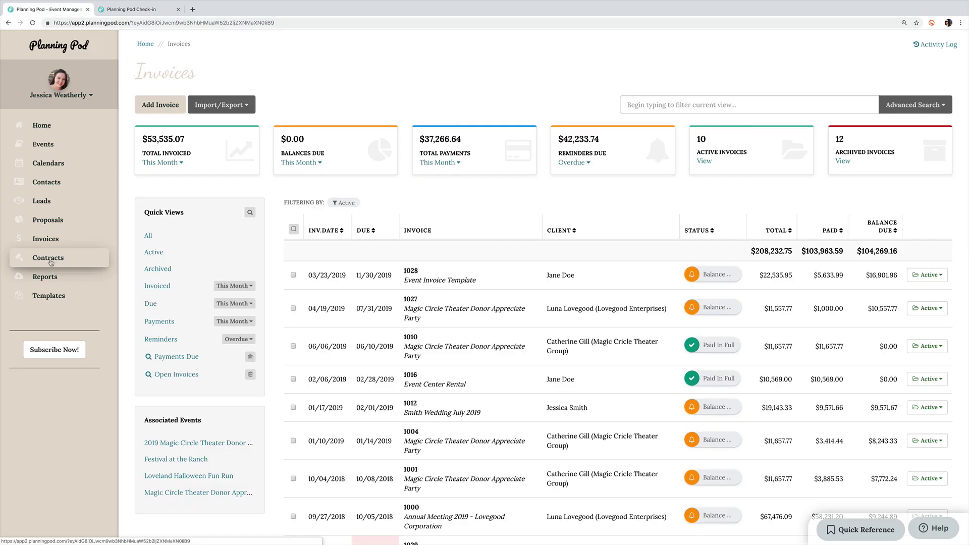
pyautogui.click(51, 260)
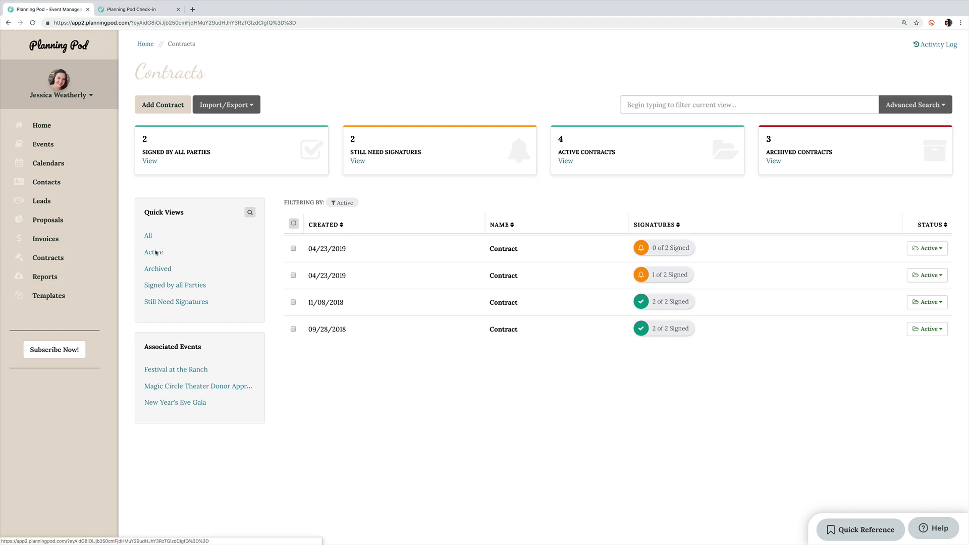
pyautogui.click(178, 303)
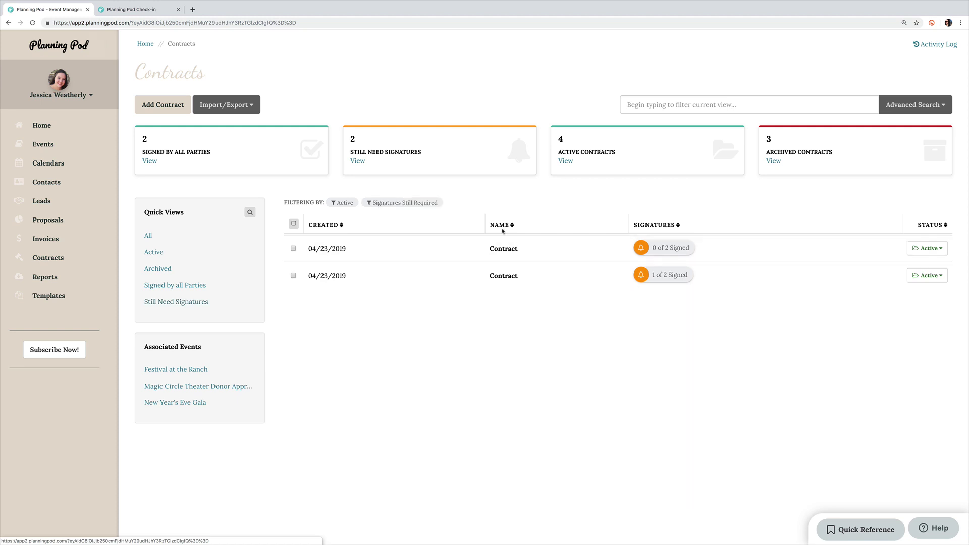
pyautogui.click(936, 253)
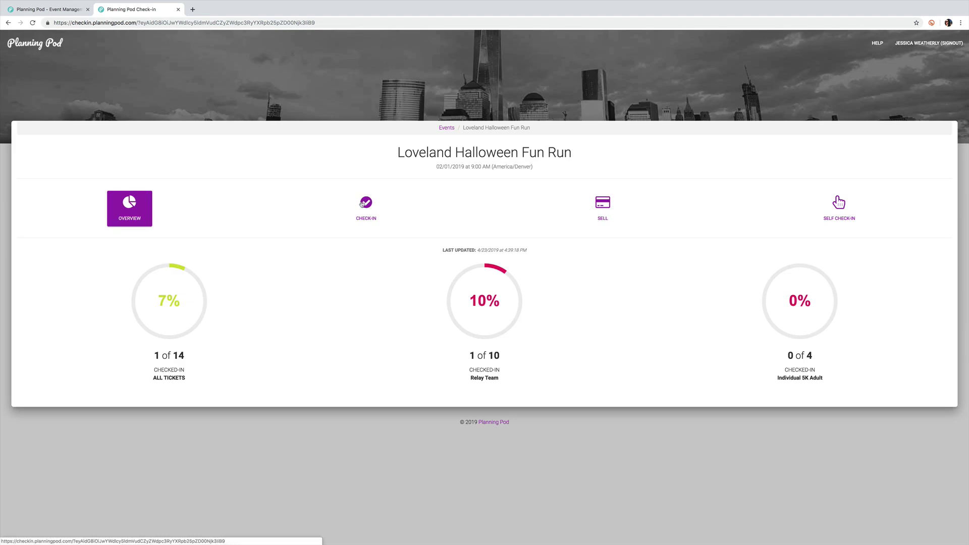
# Show the Fun Run's CHECK-IN attendee list.
pyautogui.click(364, 204)
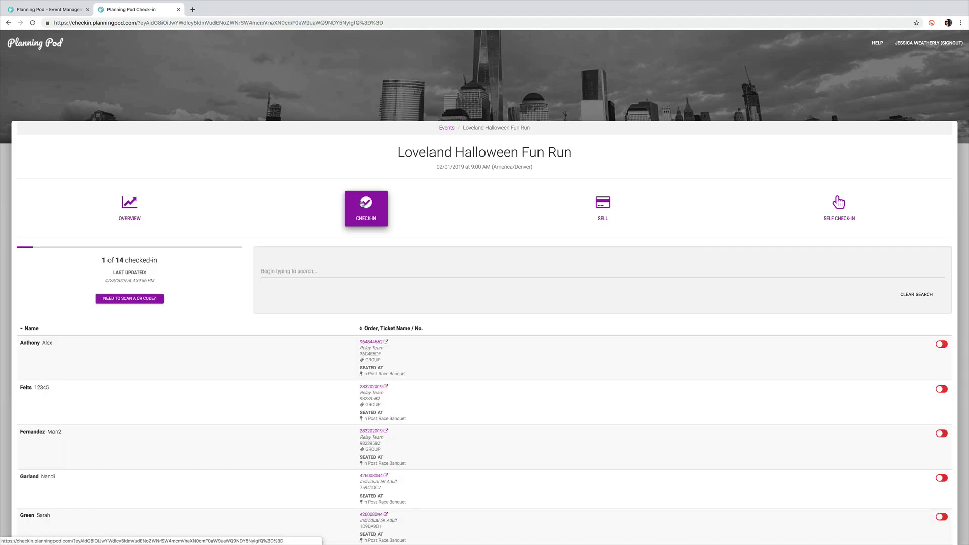
pyautogui.scroll(-3, 614, 264)
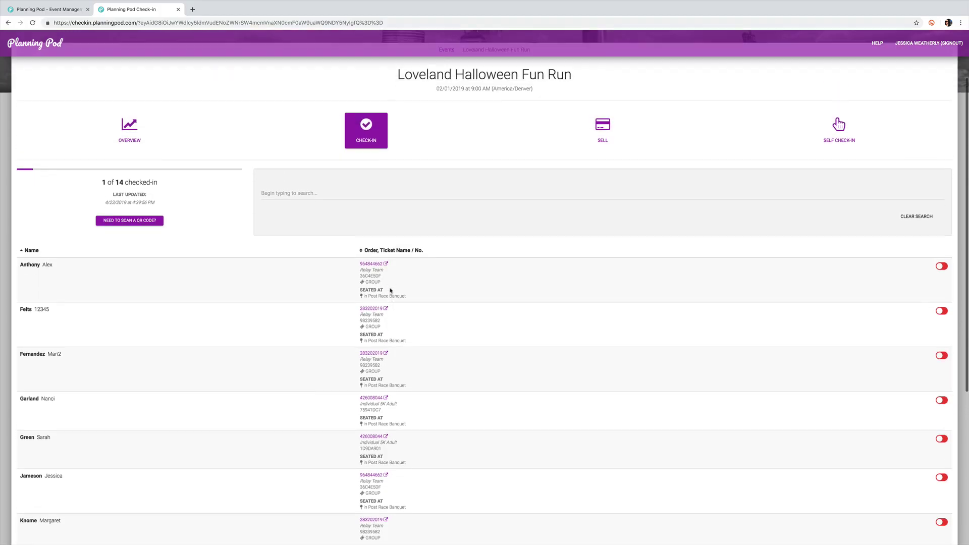
pyautogui.scroll(2, 390, 290)
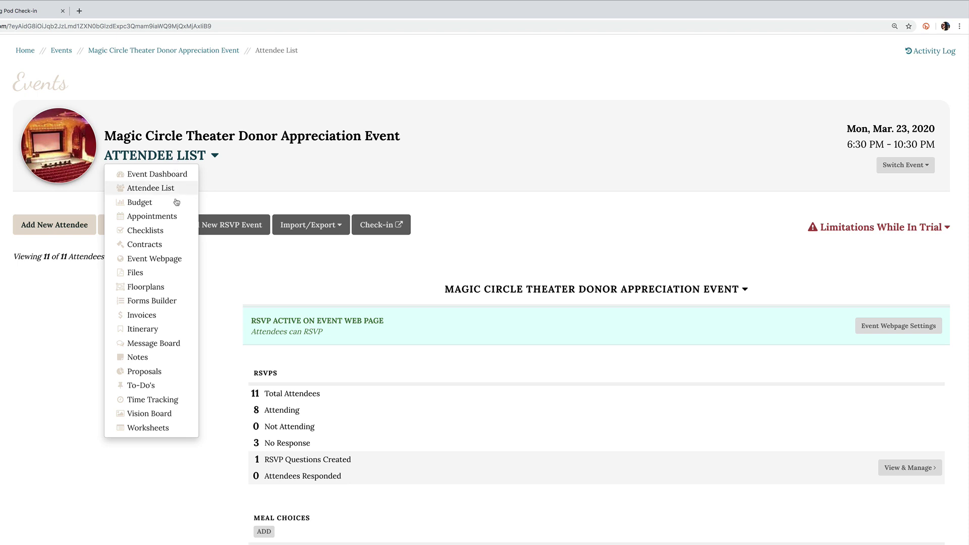
# Go from the event's Files to Forms Builder and view the Pre-Event Planning Questionnaire responses.
pyautogui.click(168, 233)
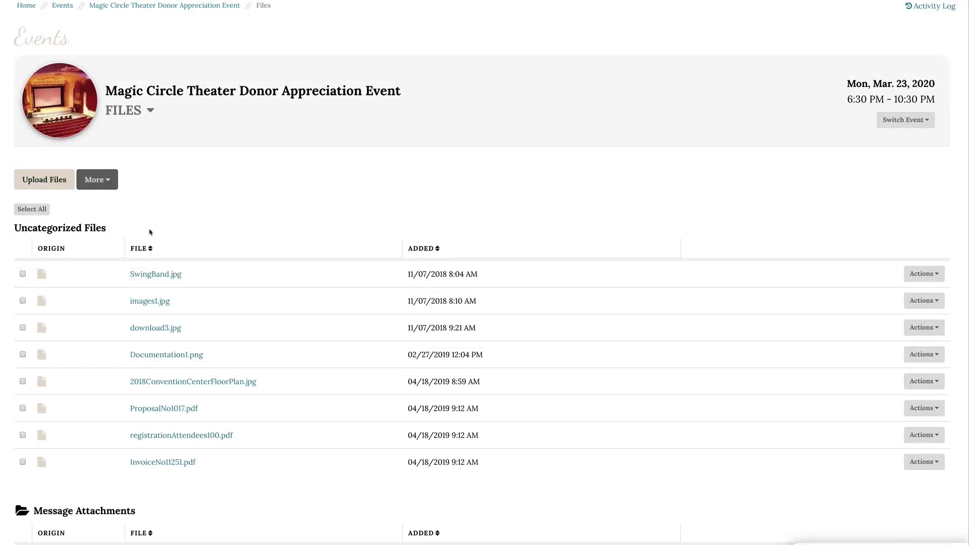
pyautogui.scroll(-2, 149, 232)
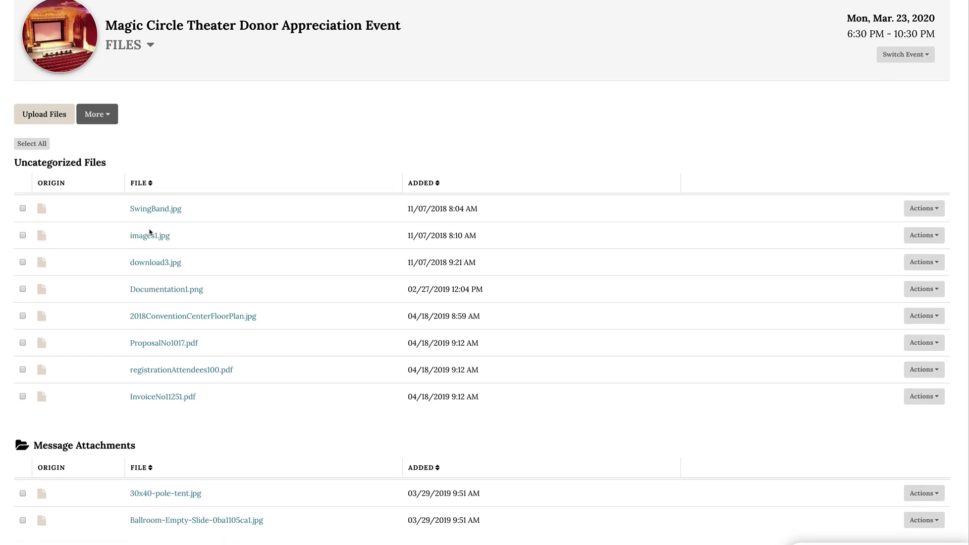
pyautogui.click(130, 45)
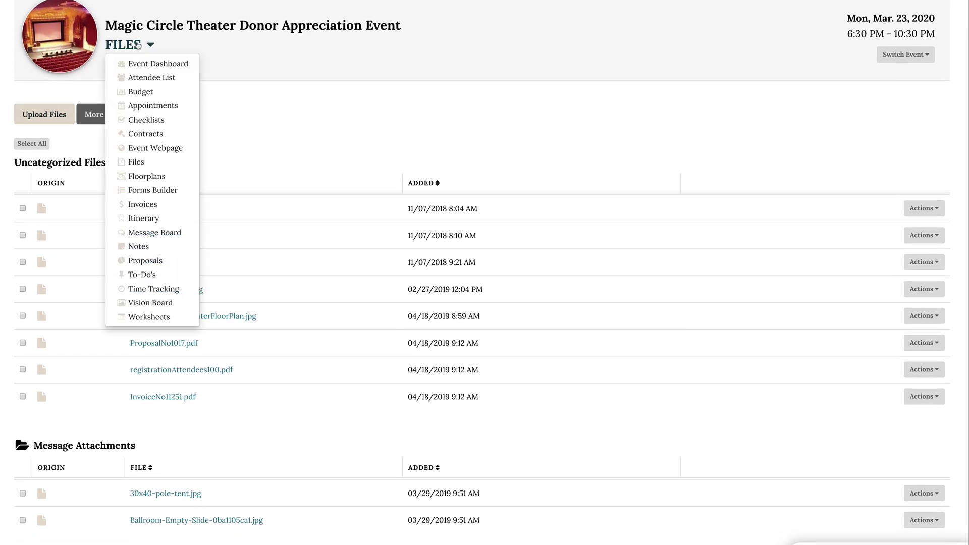
pyautogui.click(151, 195)
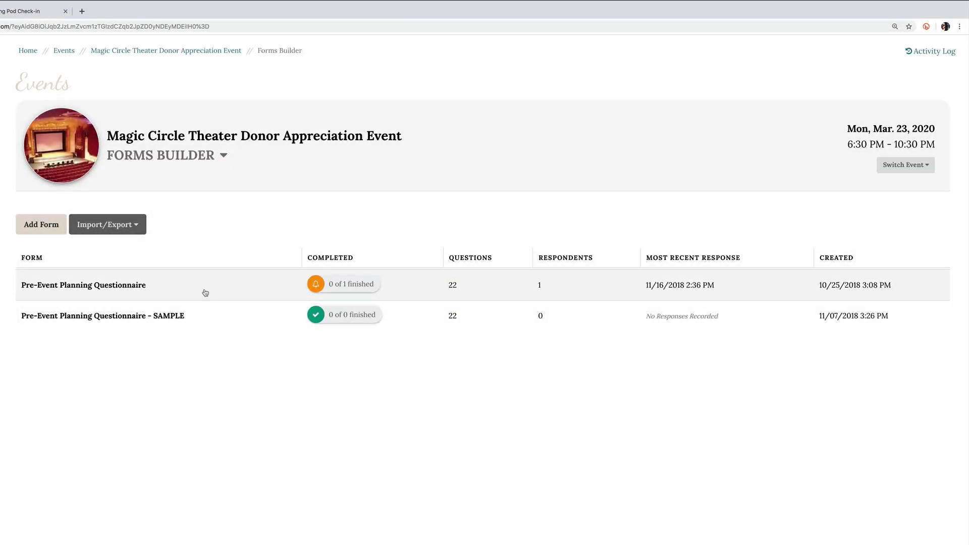
pyautogui.click(205, 293)
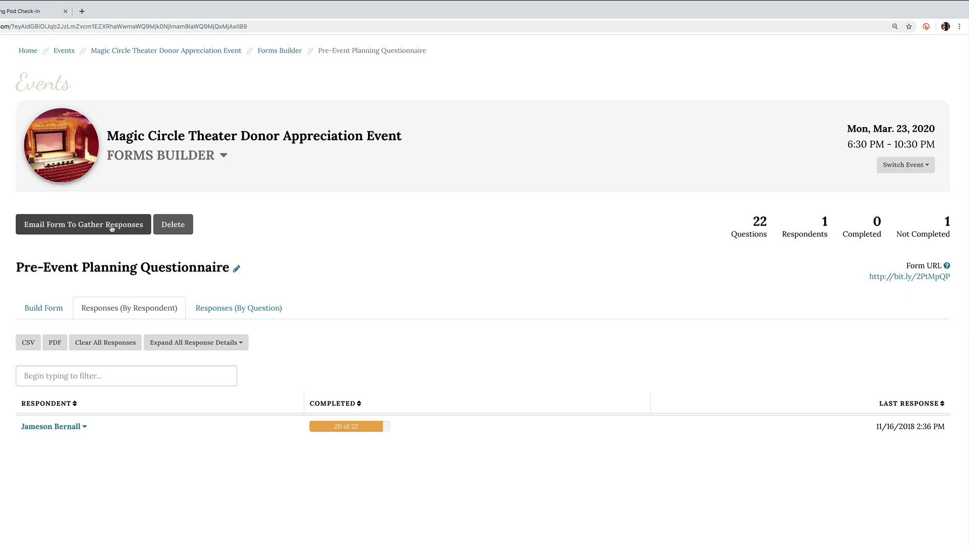
# View the event's Vision Board gallery and select its Share URL link.
pyautogui.click(176, 159)
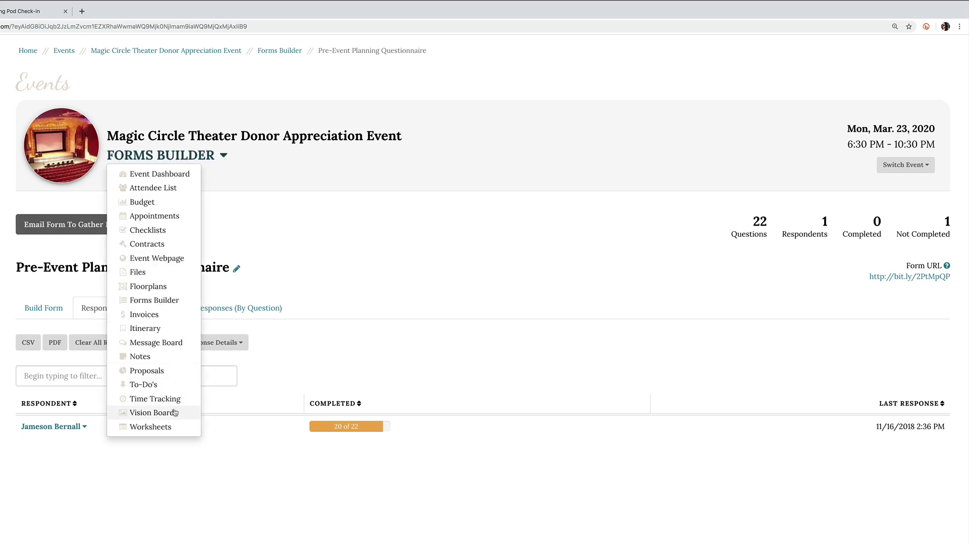
pyautogui.click(176, 412)
pyautogui.scroll(-4, 174, 412)
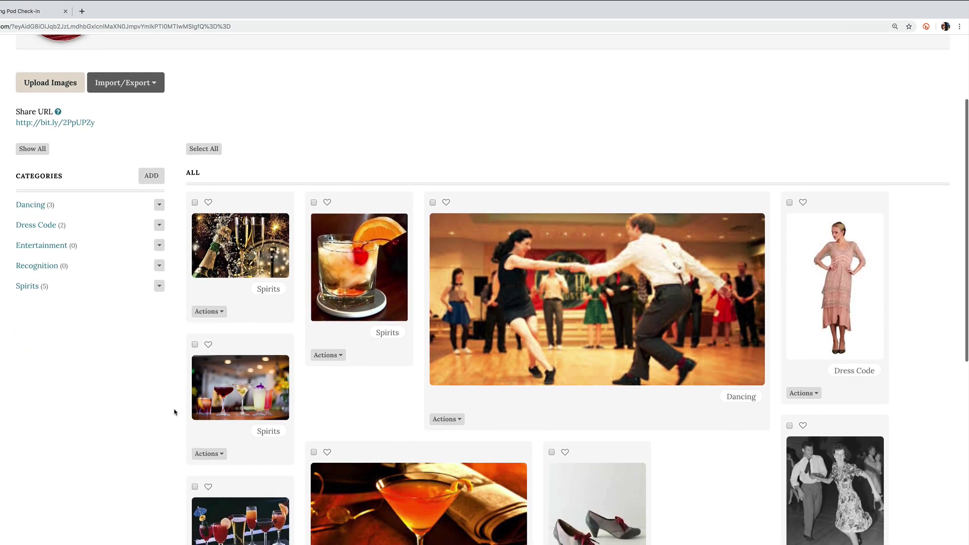
pyautogui.scroll(-1, 174, 412)
pyautogui.scroll(-2, 175, 413)
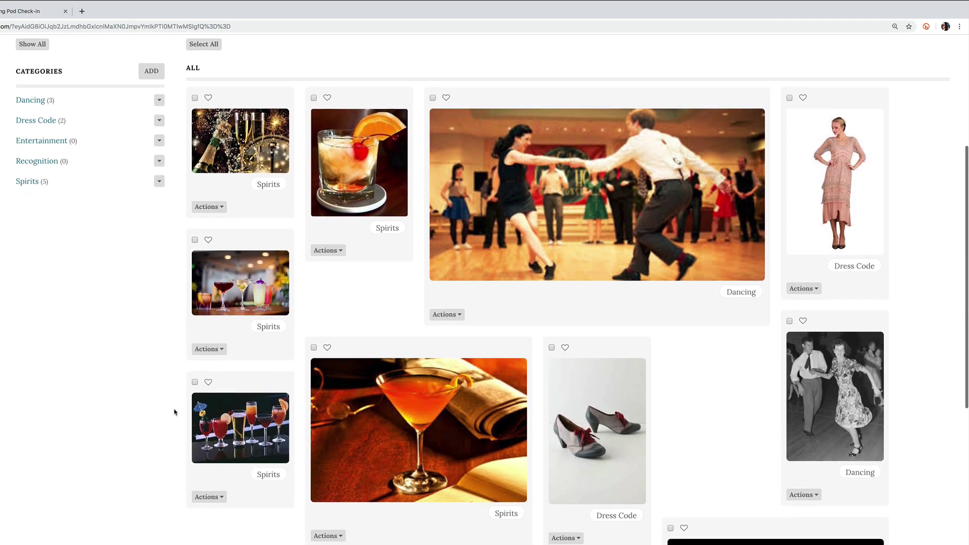
pyautogui.scroll(1, 174, 412)
pyautogui.scroll(1, 151, 341)
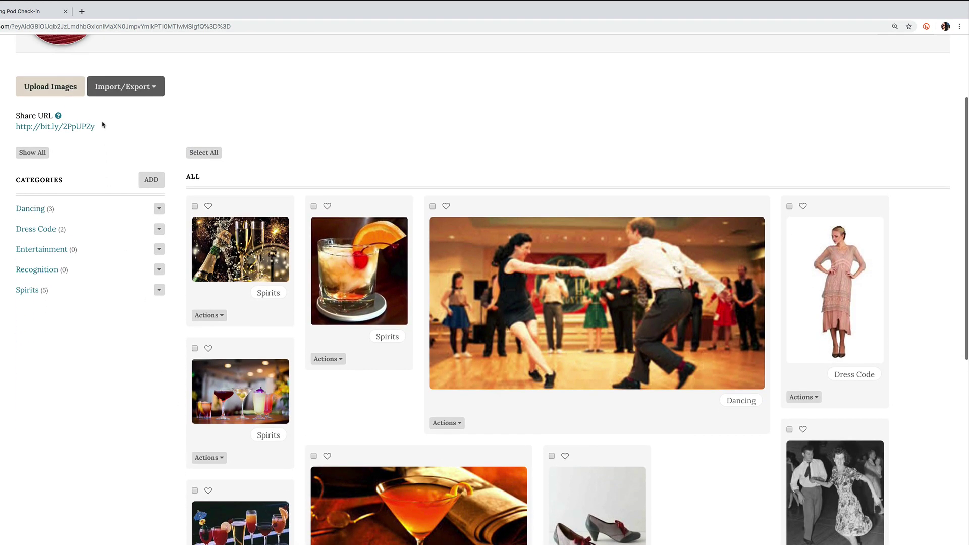
pyautogui.moveTo(99, 127); pyautogui.dragTo(11, 130)
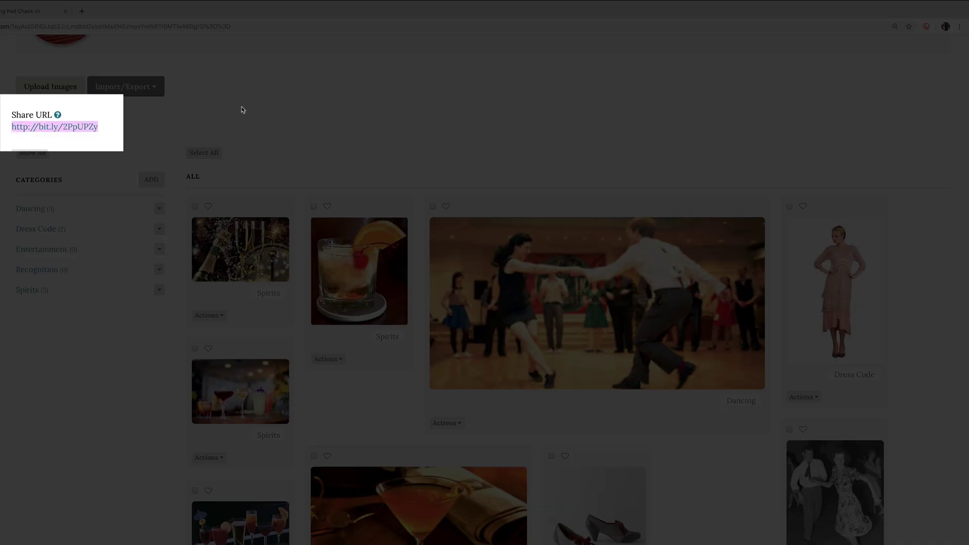
pyautogui.scroll(1, 242, 110)
pyautogui.click(193, 109)
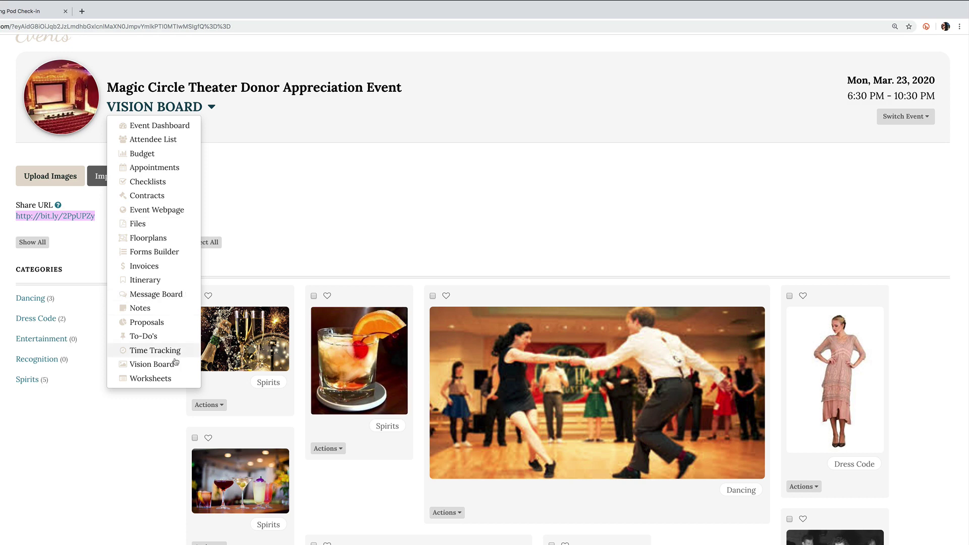
# Go to the event's Worksheets and review the Volunteers Worksheet.
pyautogui.click(170, 379)
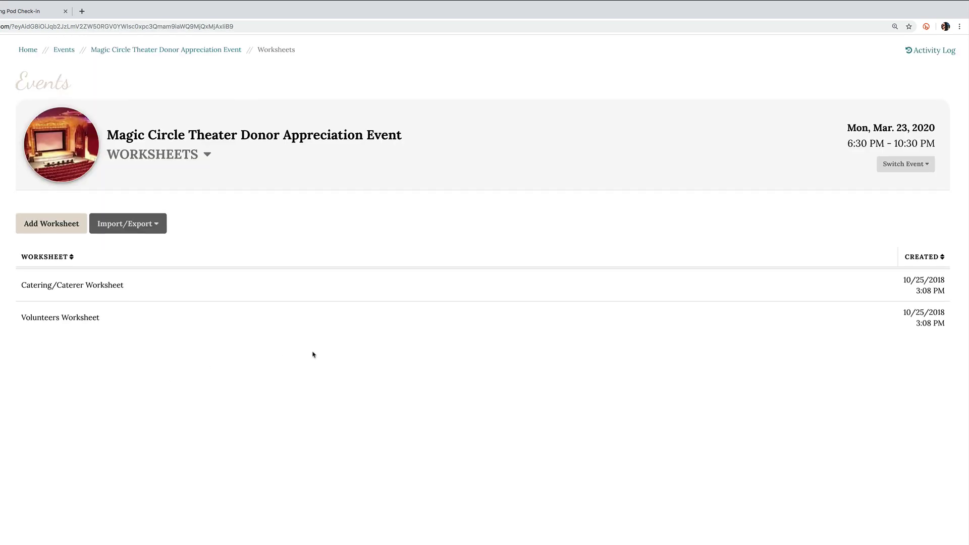
pyautogui.click(111, 320)
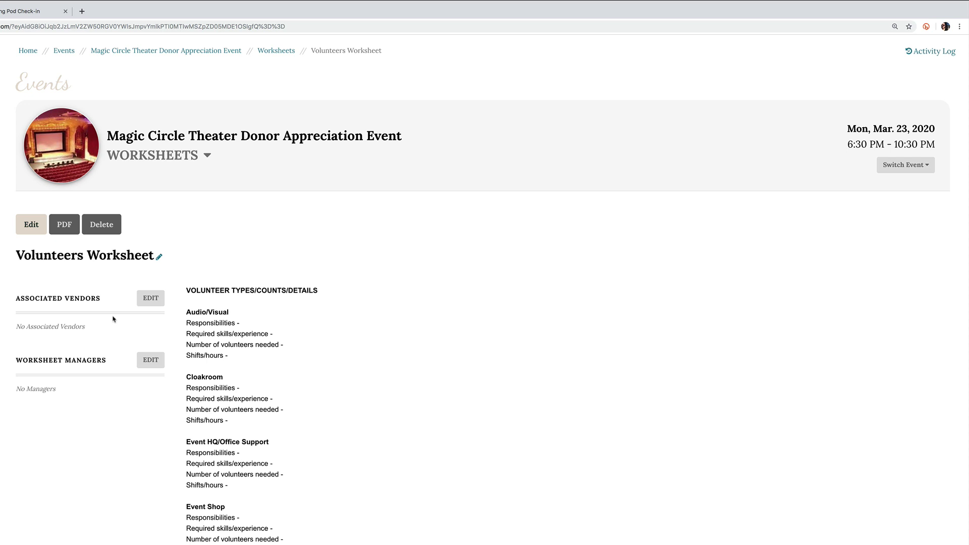
pyautogui.scroll(-2, 333, 364)
pyautogui.scroll(-1, 333, 364)
pyautogui.scroll(-2, 333, 365)
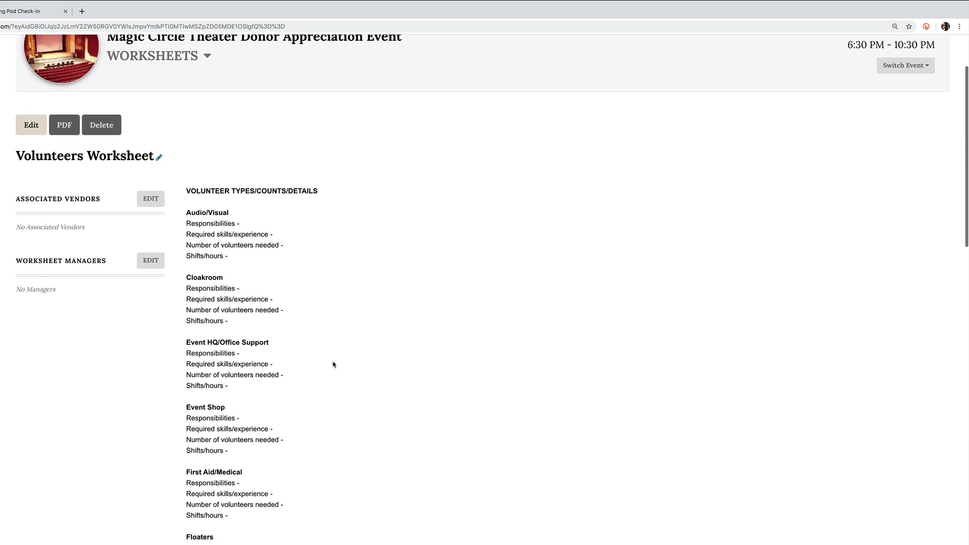
pyautogui.scroll(-1, 333, 365)
pyautogui.scroll(-1, 333, 364)
pyautogui.scroll(-1, 333, 364)
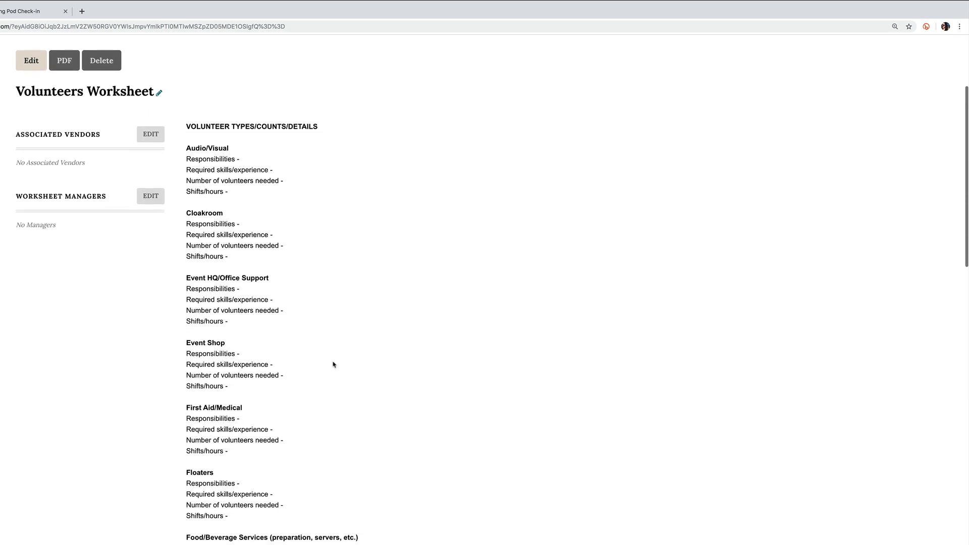
pyautogui.scroll(-1, 333, 365)
pyautogui.scroll(-3, 333, 364)
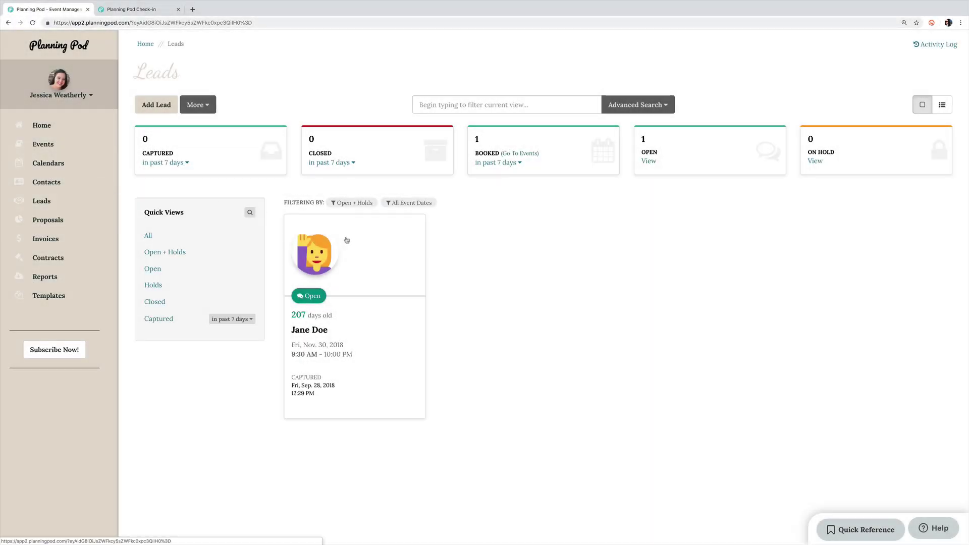
# Review Jane Doe's lead dashboard and return to the Leads list.
pyautogui.click(368, 275)
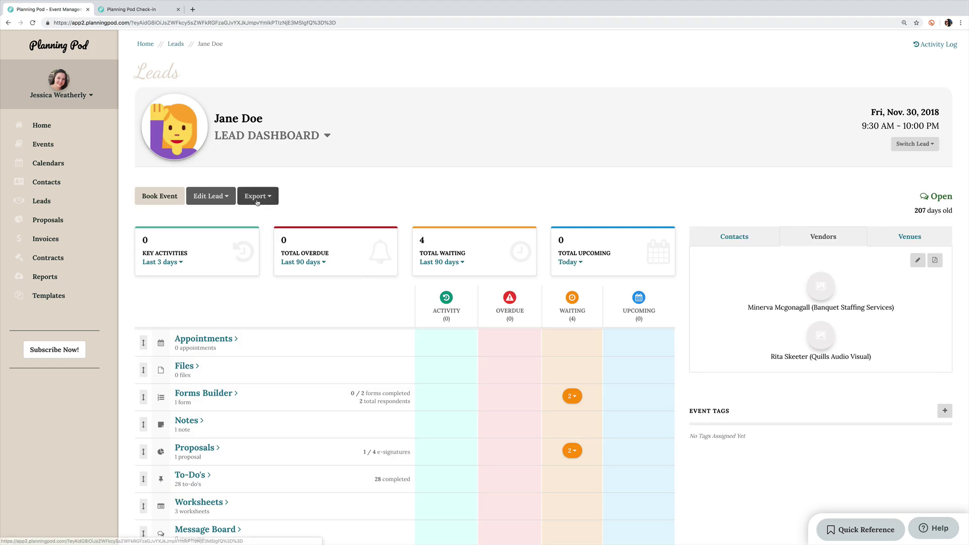
pyautogui.scroll(-2, 347, 335)
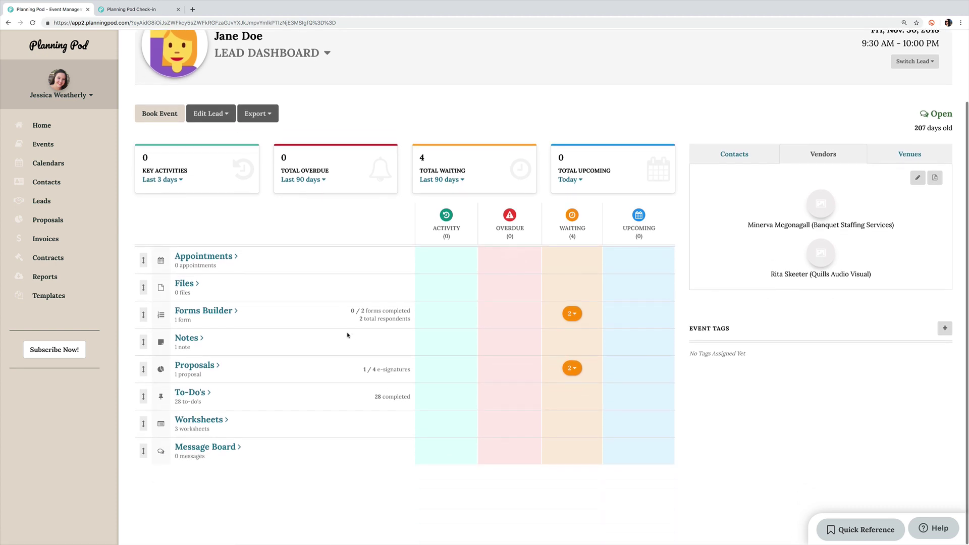
pyautogui.click(53, 203)
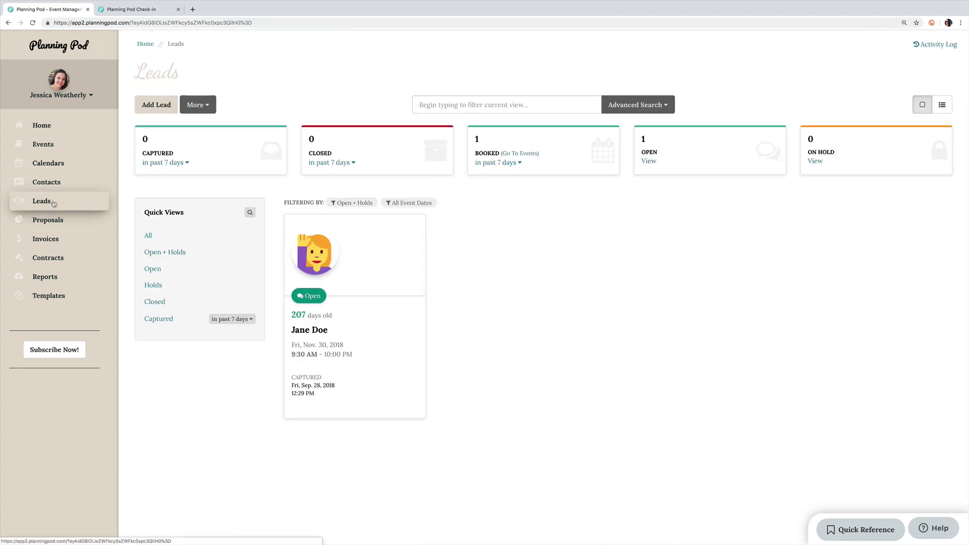
# In the lead capture form setup, set the imported to-do list template to Contract Timeline and save.
pyautogui.click(201, 102)
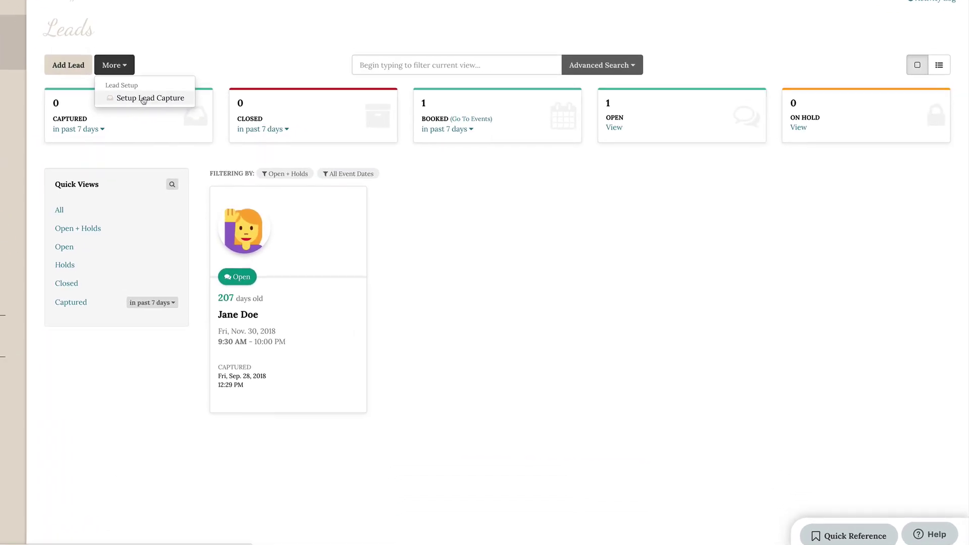
pyautogui.click(207, 124)
pyautogui.scroll(-4, 309, 277)
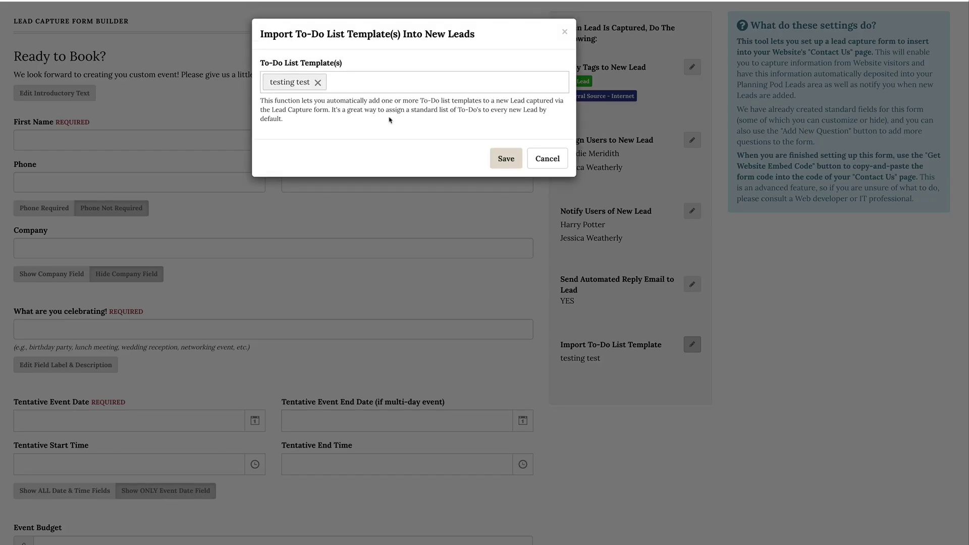
pyautogui.click(319, 82)
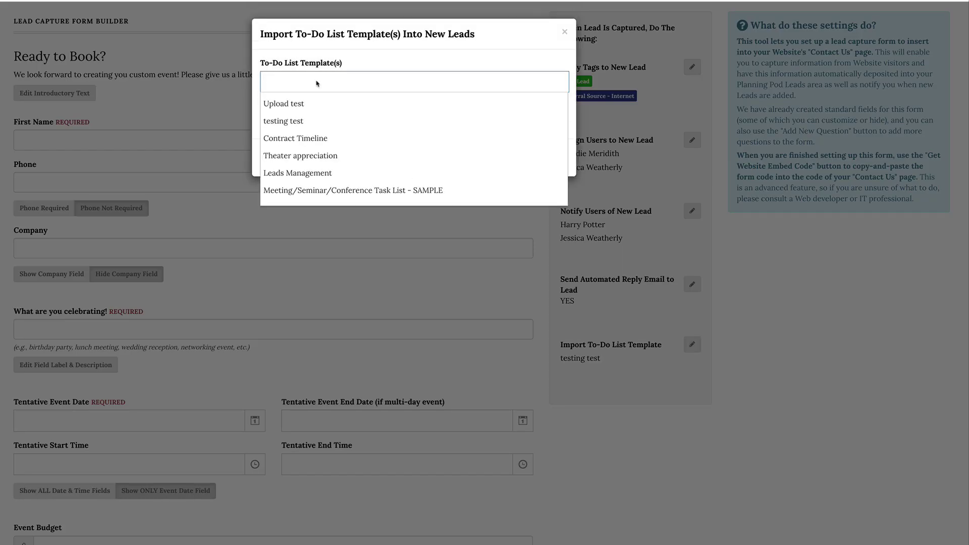
pyautogui.click(326, 139)
pyautogui.click(503, 161)
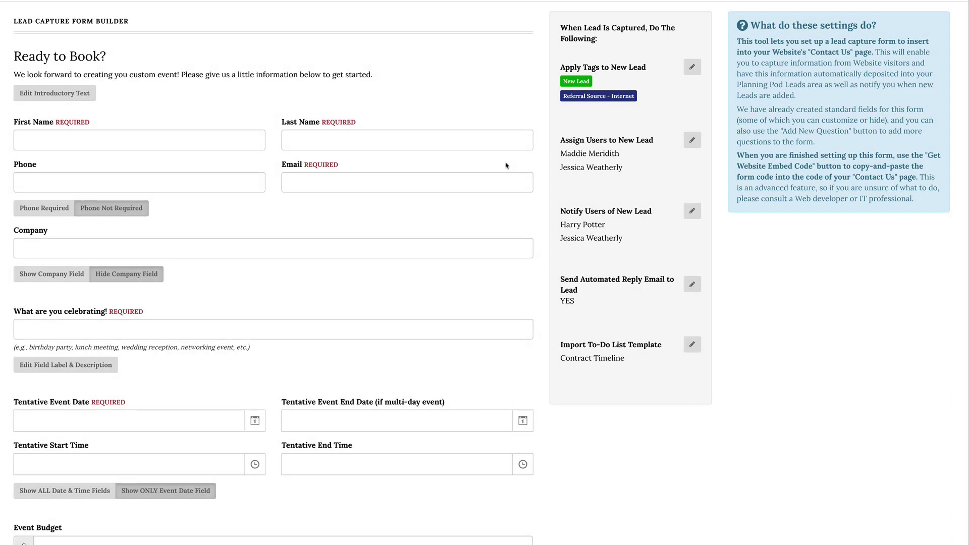
# Save the automated reply email settings, then display and select the form's full website embed code.
pyautogui.click(695, 310)
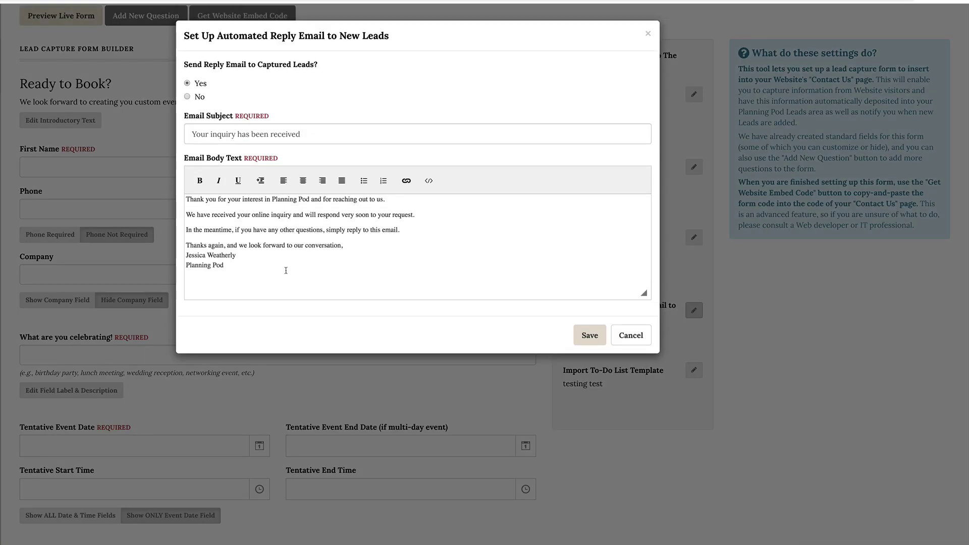
pyautogui.click(595, 342)
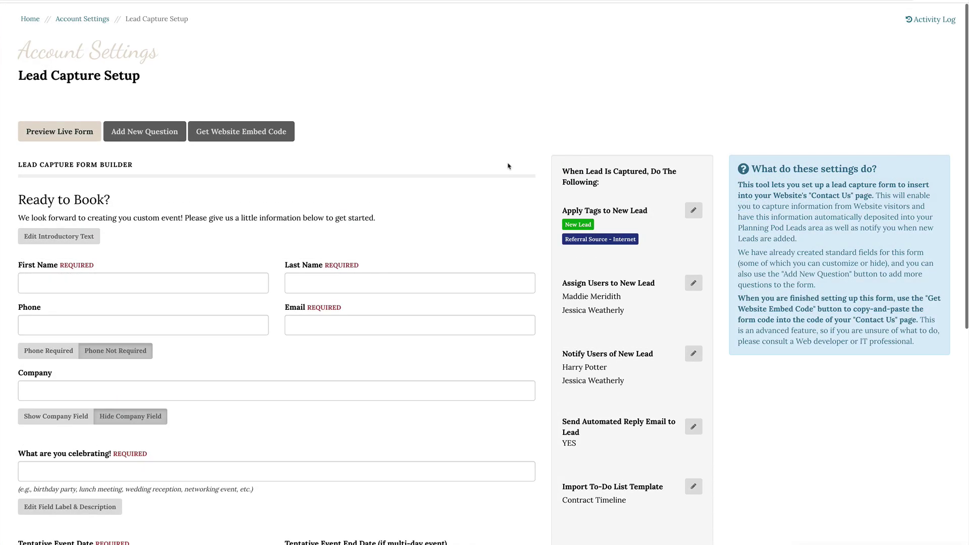
pyautogui.click(248, 133)
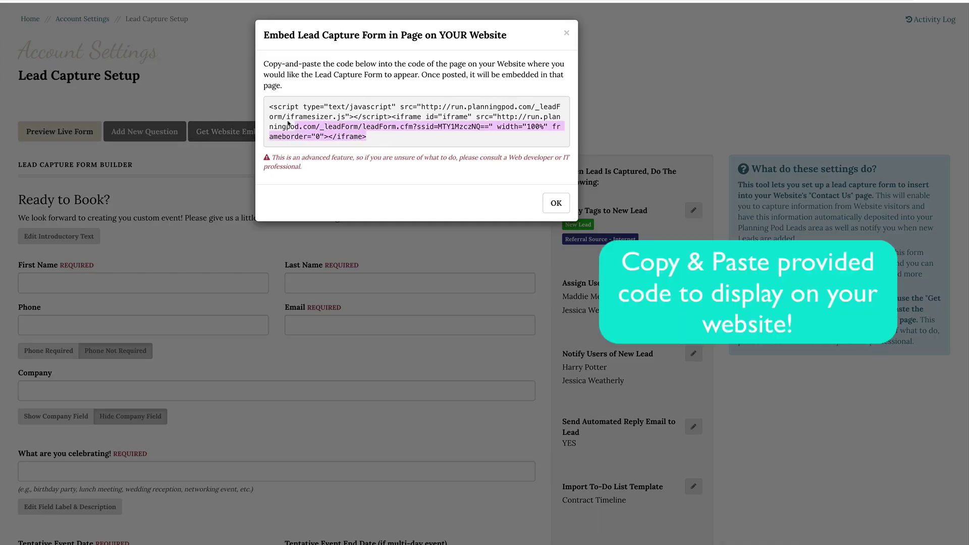
pyautogui.moveTo(381, 139); pyautogui.dragTo(265, 111)
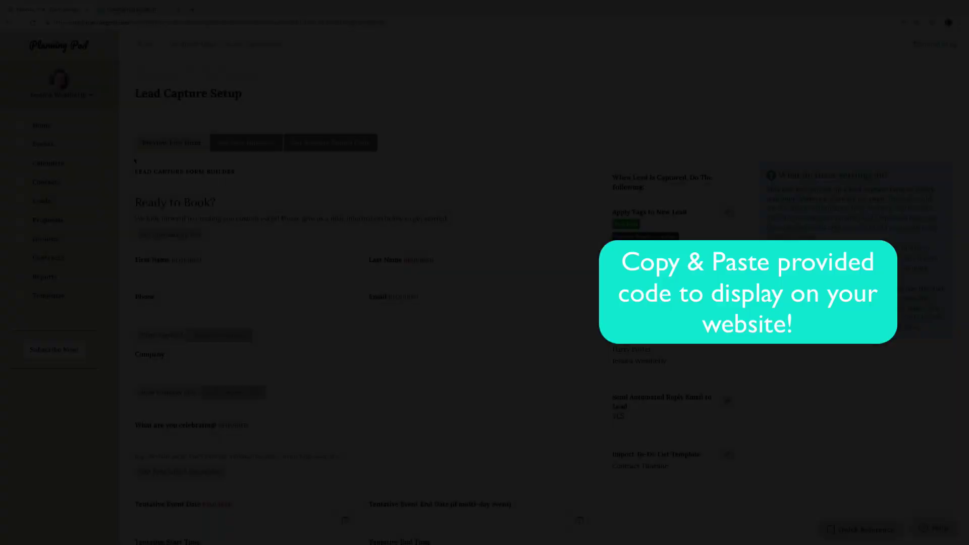
pyautogui.scroll(-2, 409, 233)
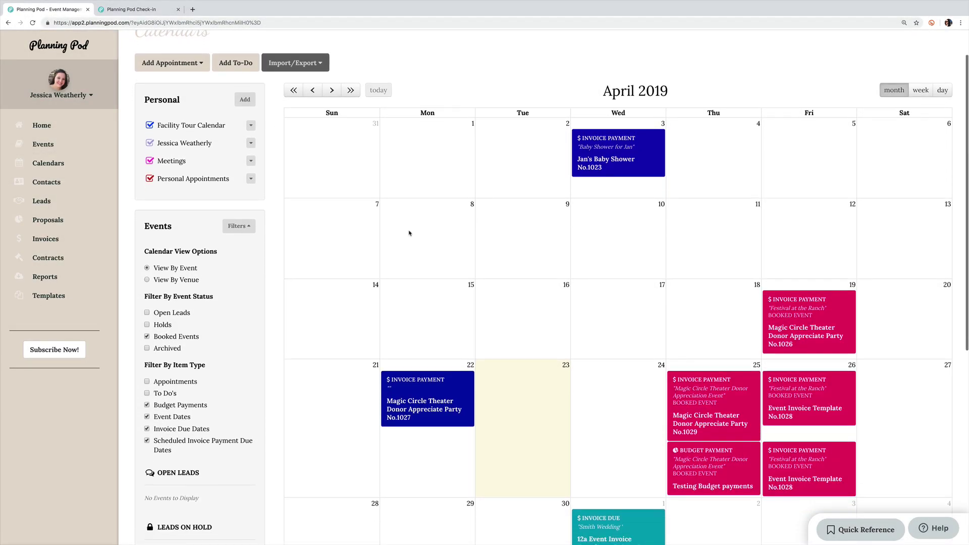
pyautogui.scroll(-1, 409, 233)
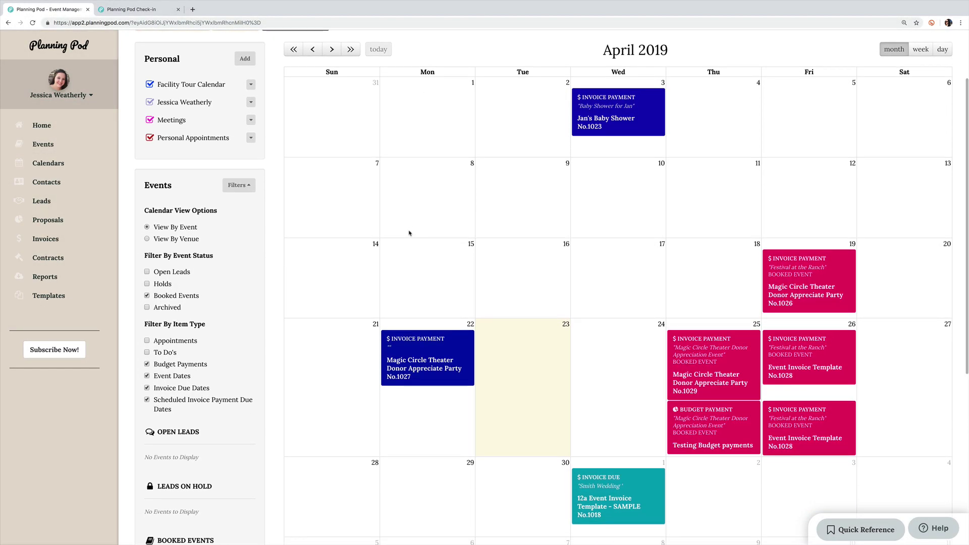
pyautogui.scroll(-1, 409, 233)
pyautogui.scroll(4, 492, 287)
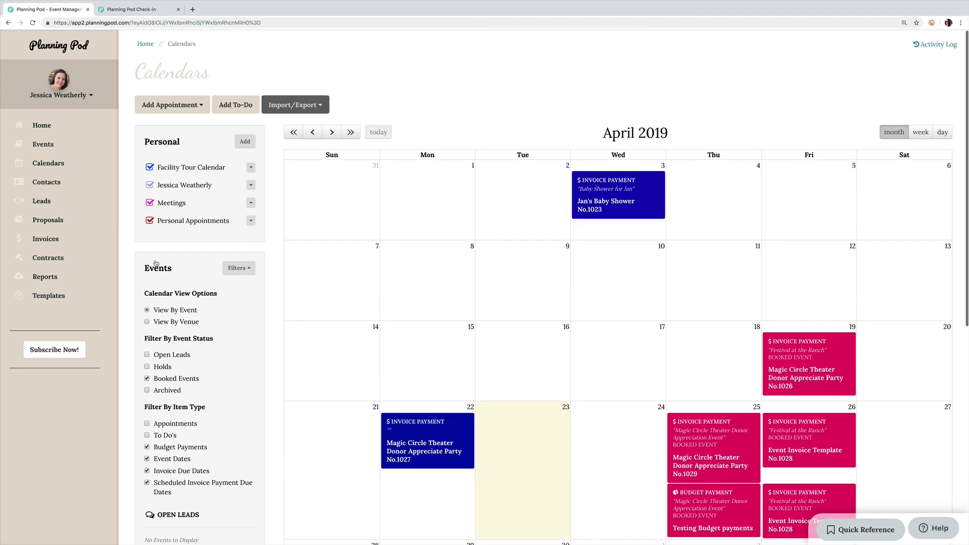
# Create a dark red personal calendar 'Appointments for Jessica' shared with a contact and save it.
pyautogui.click(245, 141)
pyautogui.write('Appointments for Jessica')
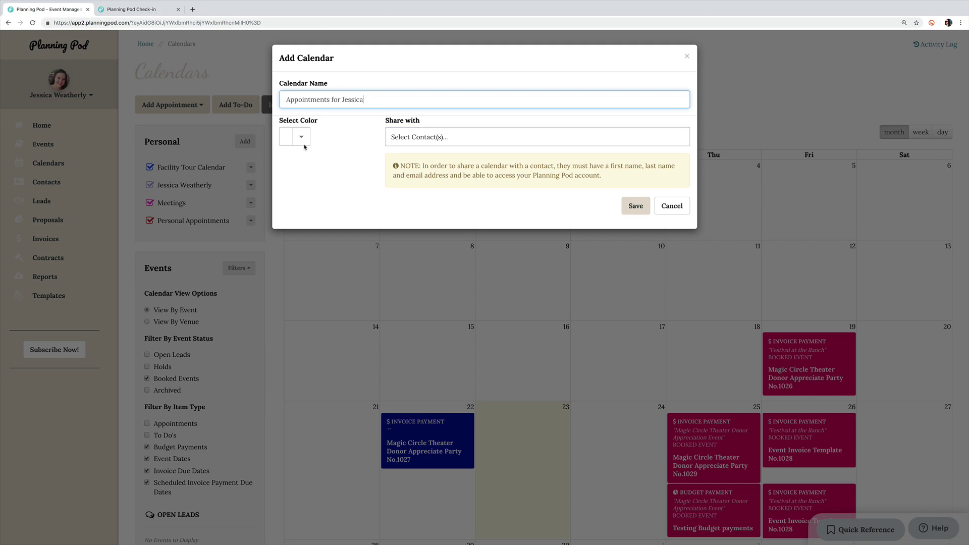
pyautogui.click(302, 137)
pyautogui.click(334, 154)
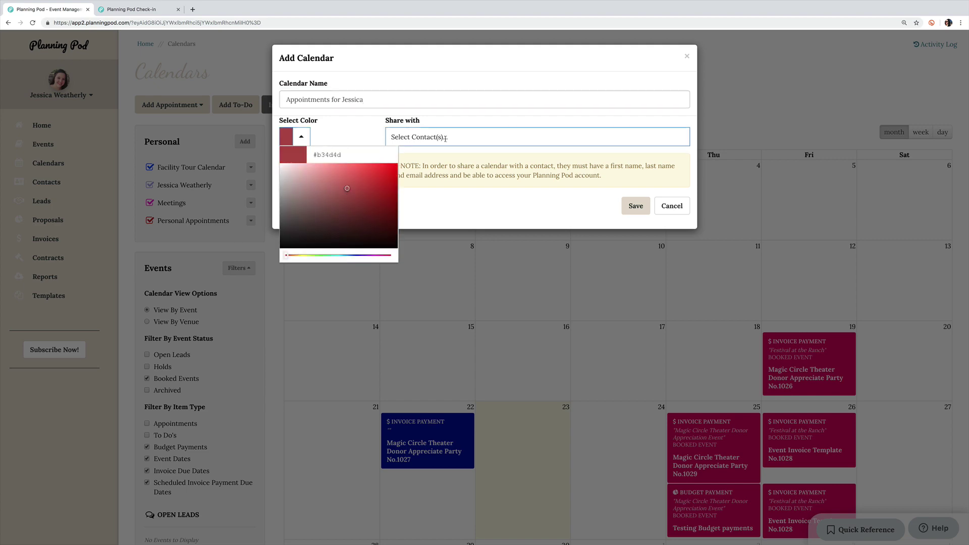
pyautogui.click(447, 141)
pyautogui.click(462, 201)
pyautogui.click(637, 206)
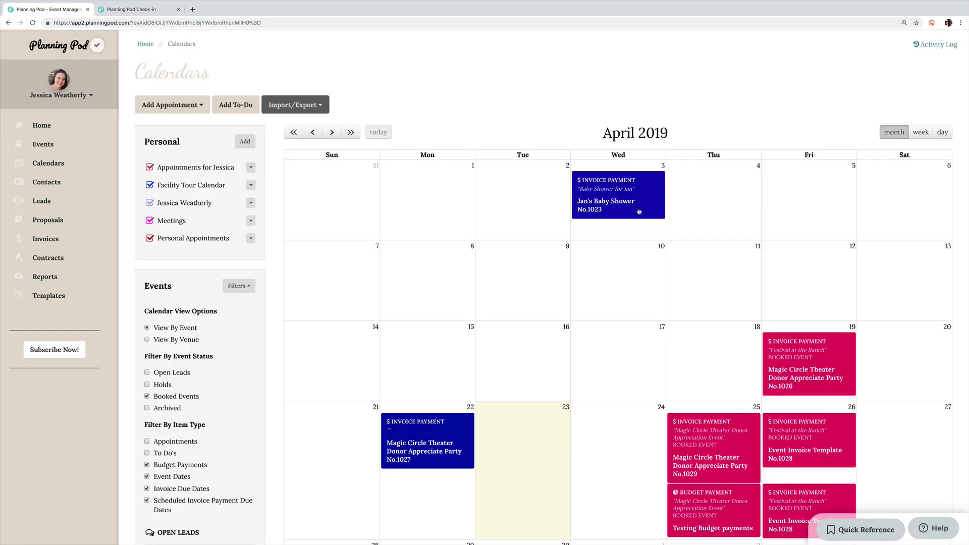
pyautogui.scroll(-3, 613, 277)
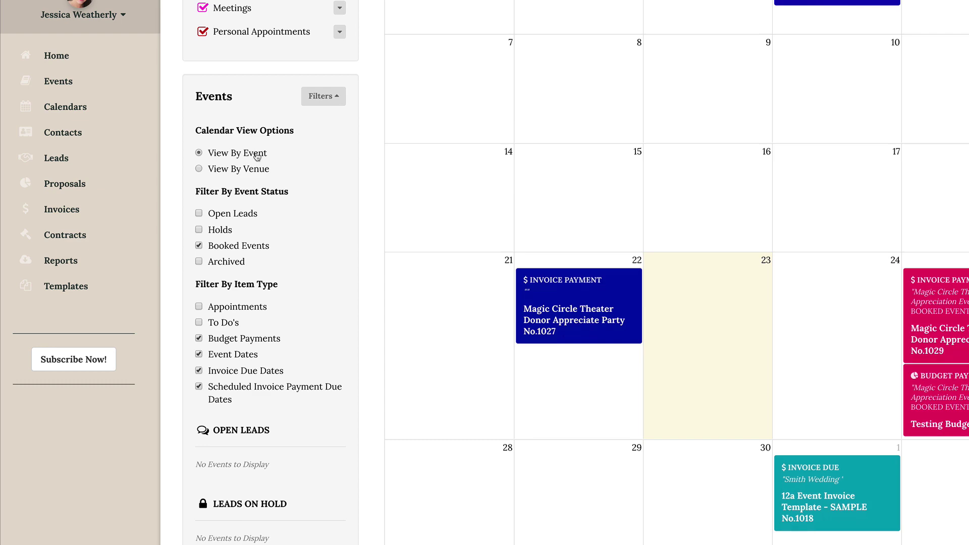
# View calendars by venue and hide the Concert Hall space.
pyautogui.click(199, 169)
pyautogui.scroll(-2, 319, 270)
pyautogui.scroll(-1, 317, 270)
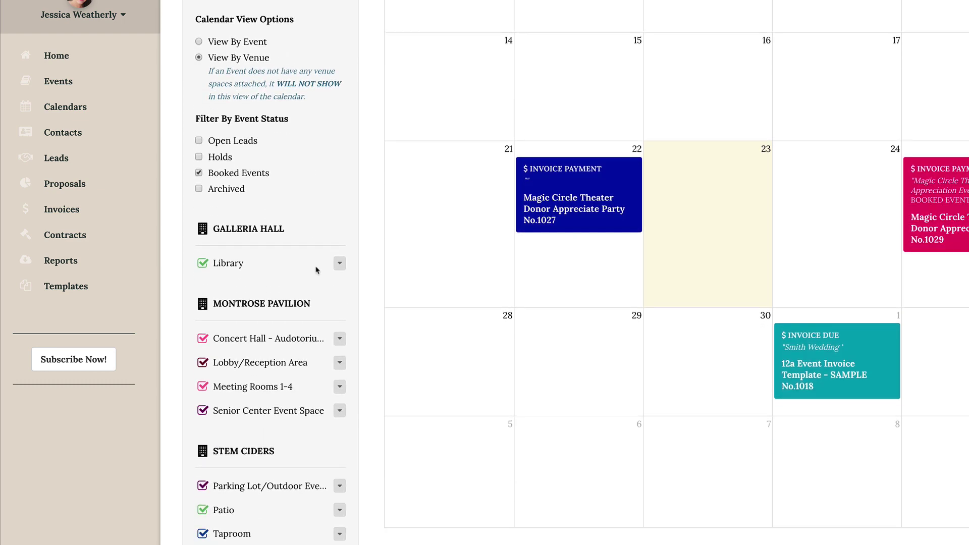
pyautogui.click(203, 343)
pyautogui.scroll(5, 358, 209)
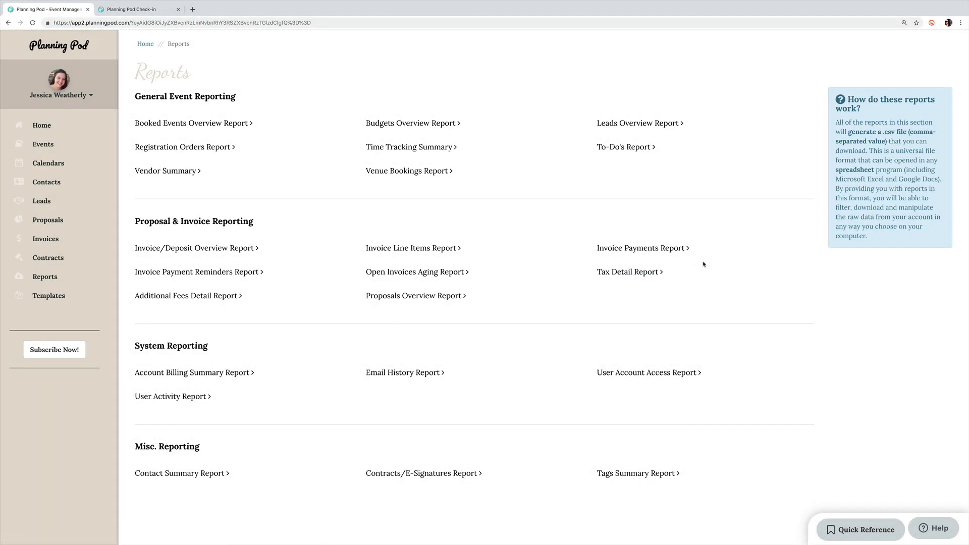
pyautogui.scroll(-1, 704, 264)
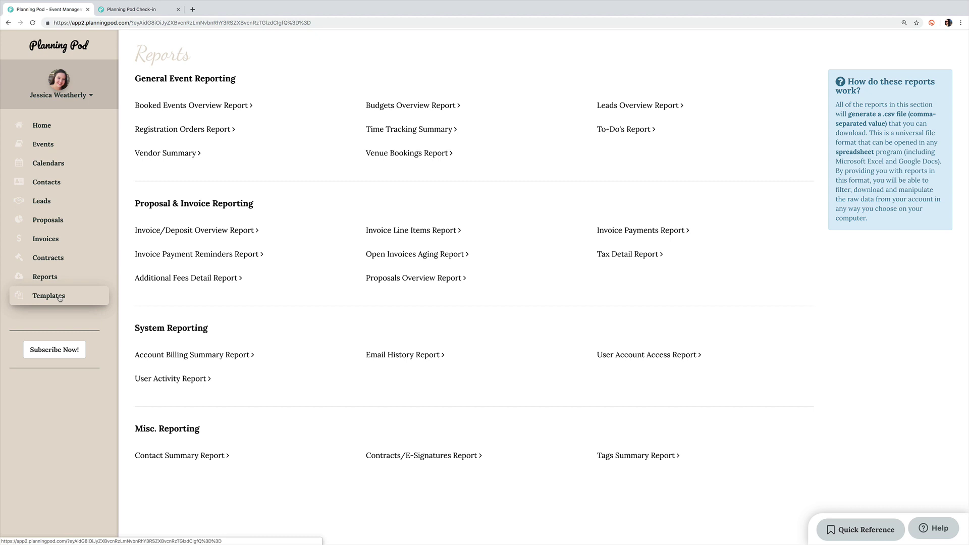
# Browse the template library categories, then return to the Home dashboard.
pyautogui.click(59, 298)
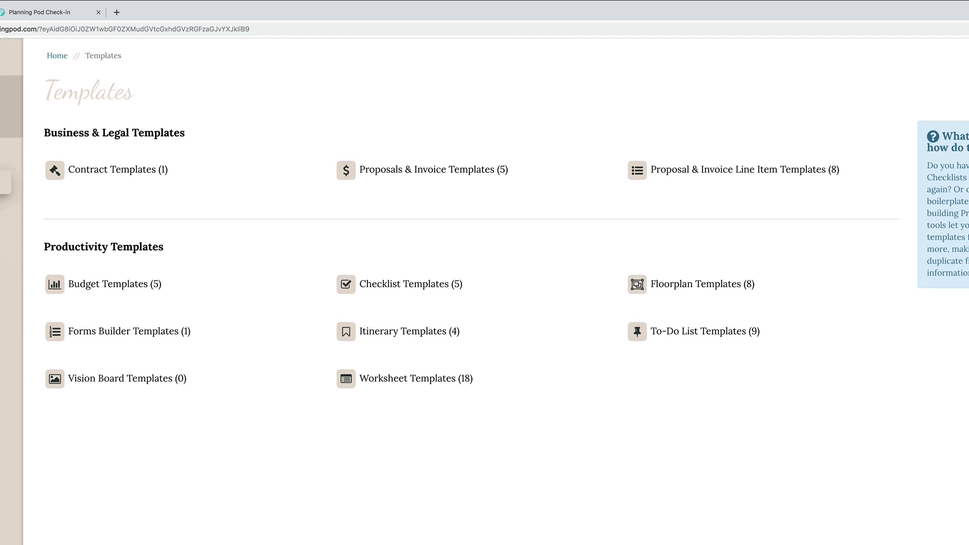
pyautogui.click(60, 131)
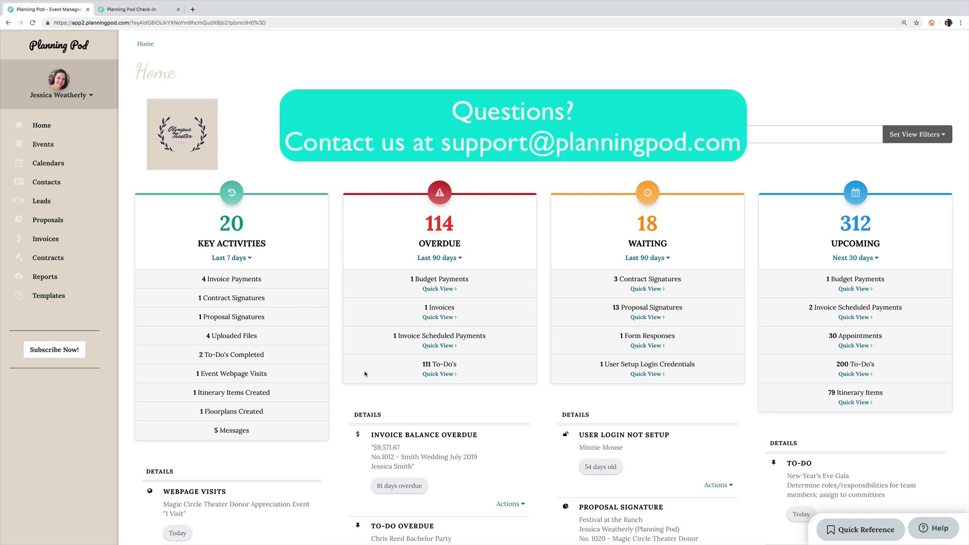
# In the Quick Reference Guide's topic checklist, tick Templates as a covered topic.
pyautogui.click(863, 530)
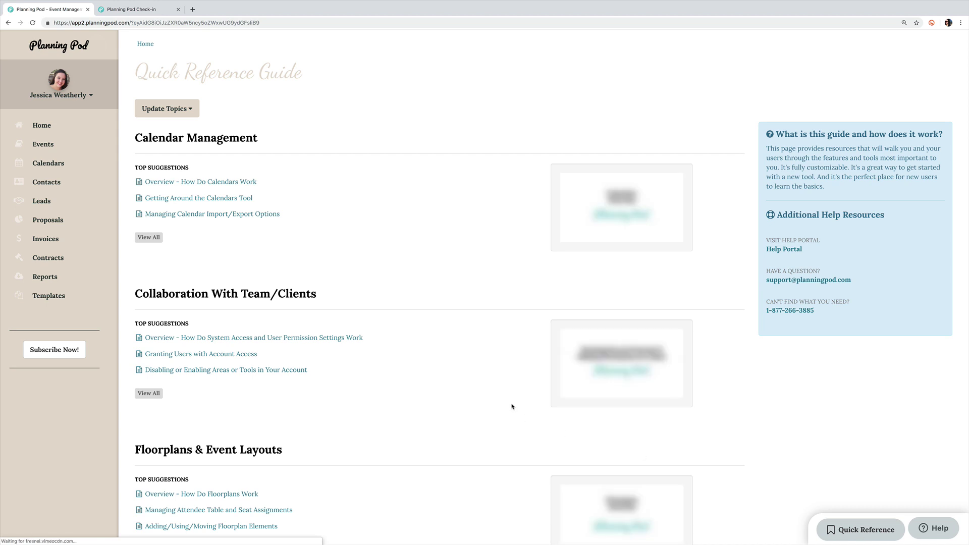
pyautogui.click(167, 108)
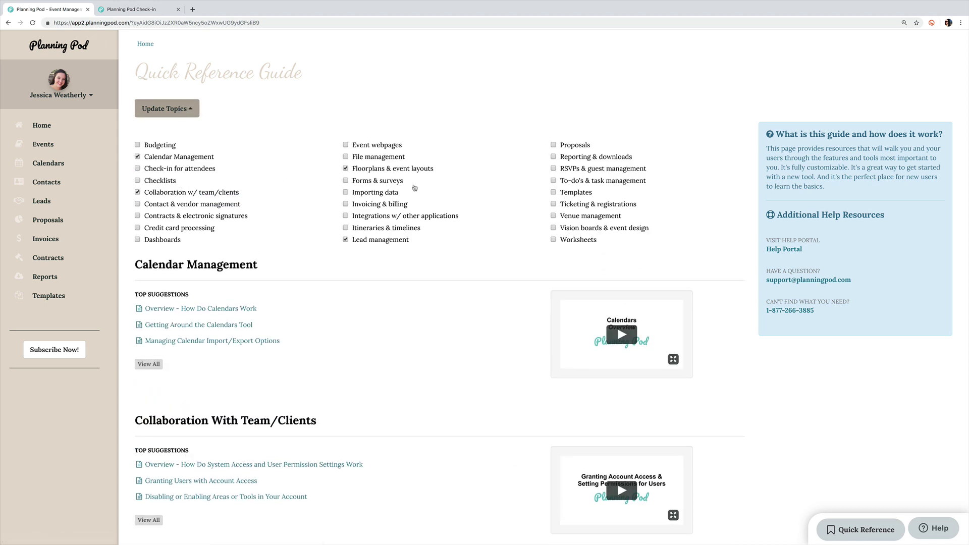
pyautogui.click(553, 193)
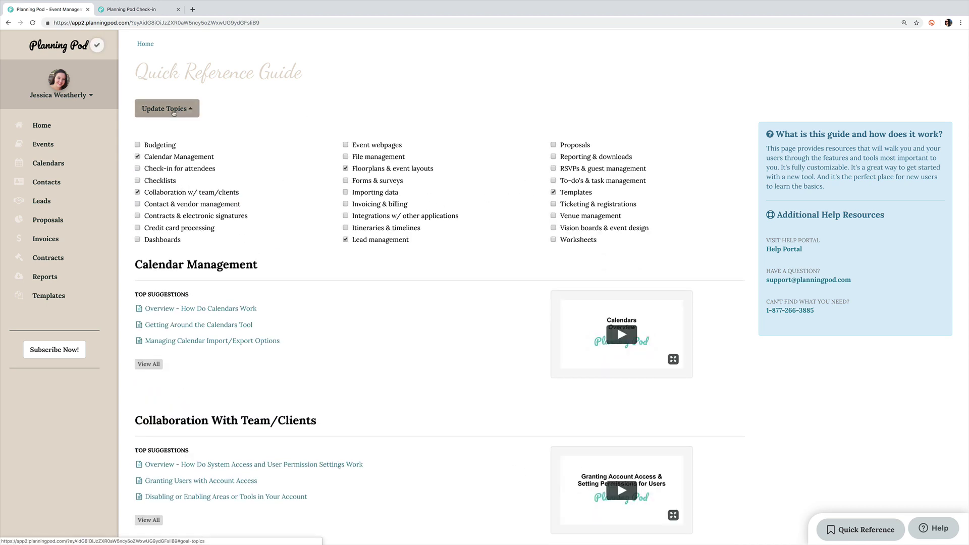